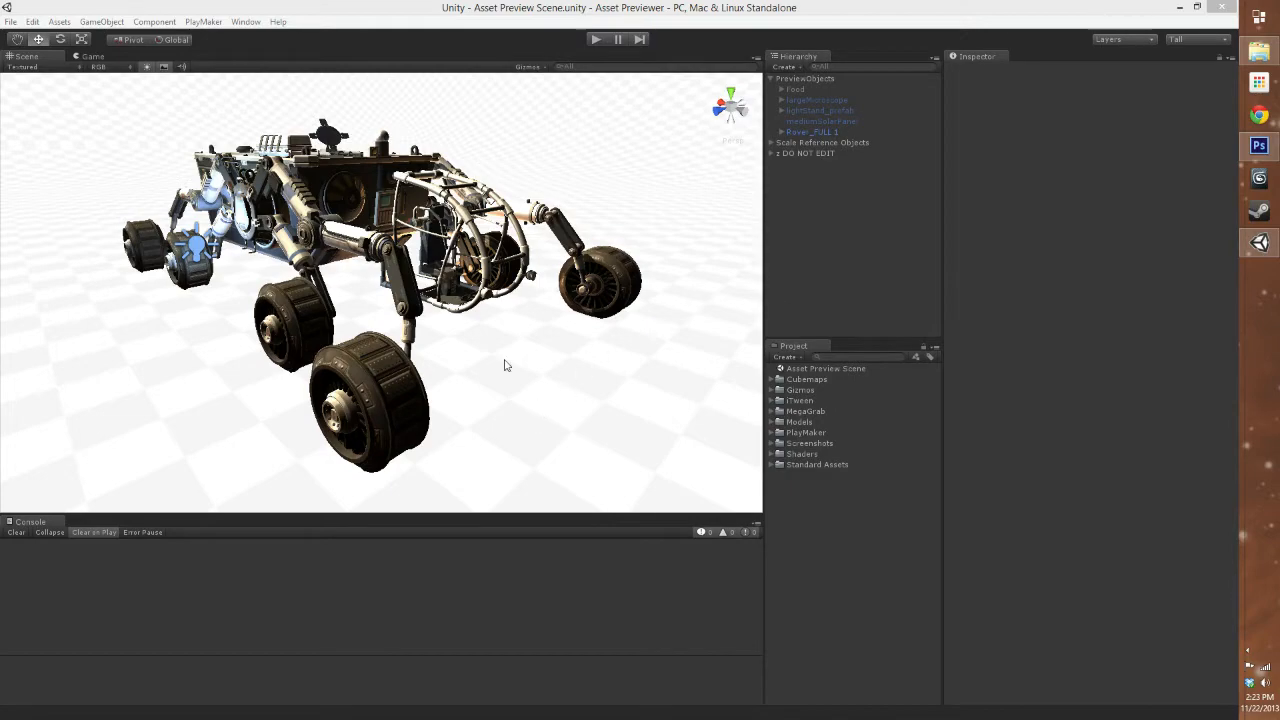
# Examine the rover model in the scene from its front and side
pyautogui.moveTo(237, 293)
pyautogui.keyDown('alt'); pyautogui.mouseDown()
pyautogui.moveTo(392, 270)
pyautogui.moveTo(335, 298)
pyautogui.moveTo(238, 297)
pyautogui.mouseUp(); pyautogui.keyUp('alt')
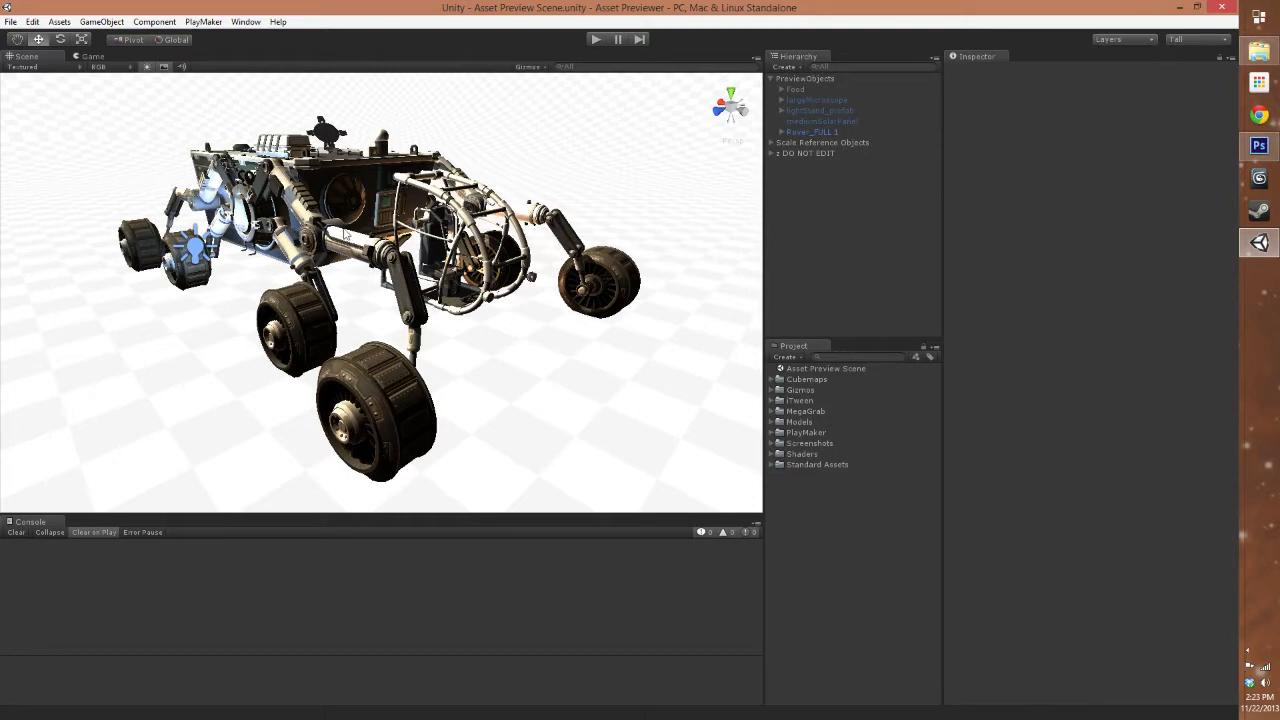
pyautogui.keyDown('alt'); pyautogui.moveTo(295, 251); pyautogui.dragTo(680, 289); pyautogui.keyUp('alt')
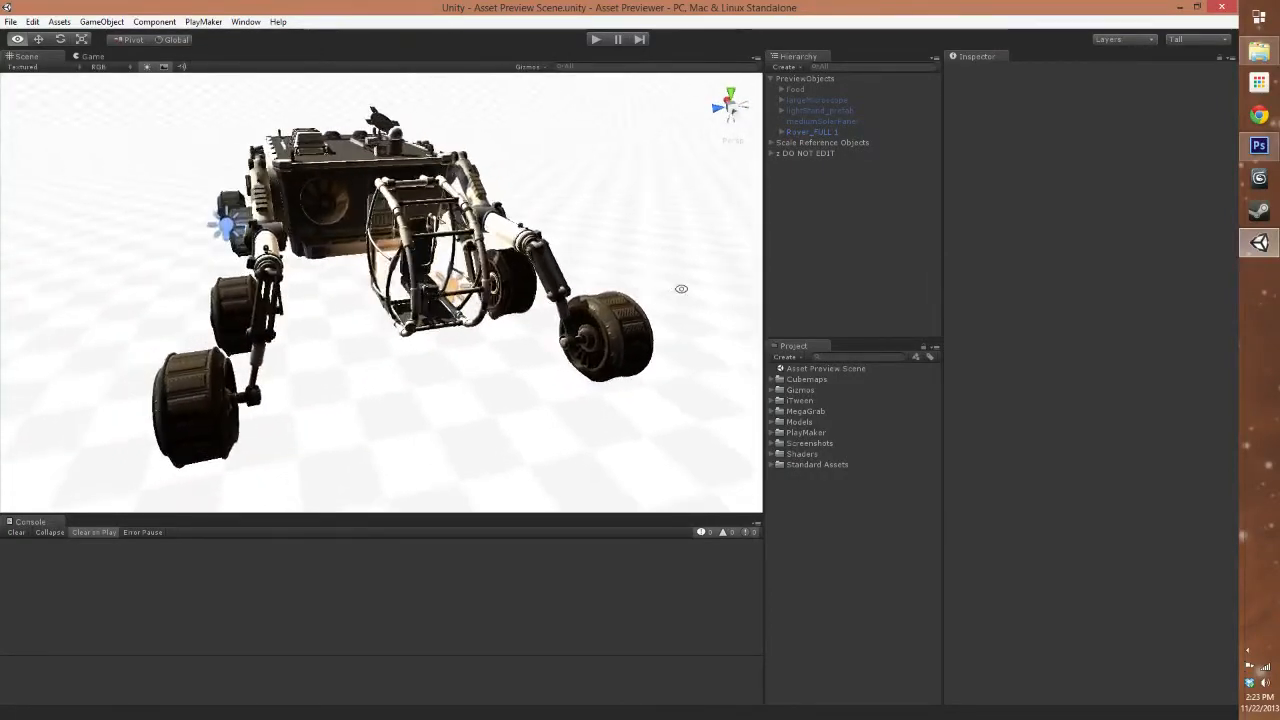
pyautogui.keyDown('alt'); pyautogui.moveTo(338, 301); pyautogui.dragTo(518, 285); pyautogui.keyUp('alt')
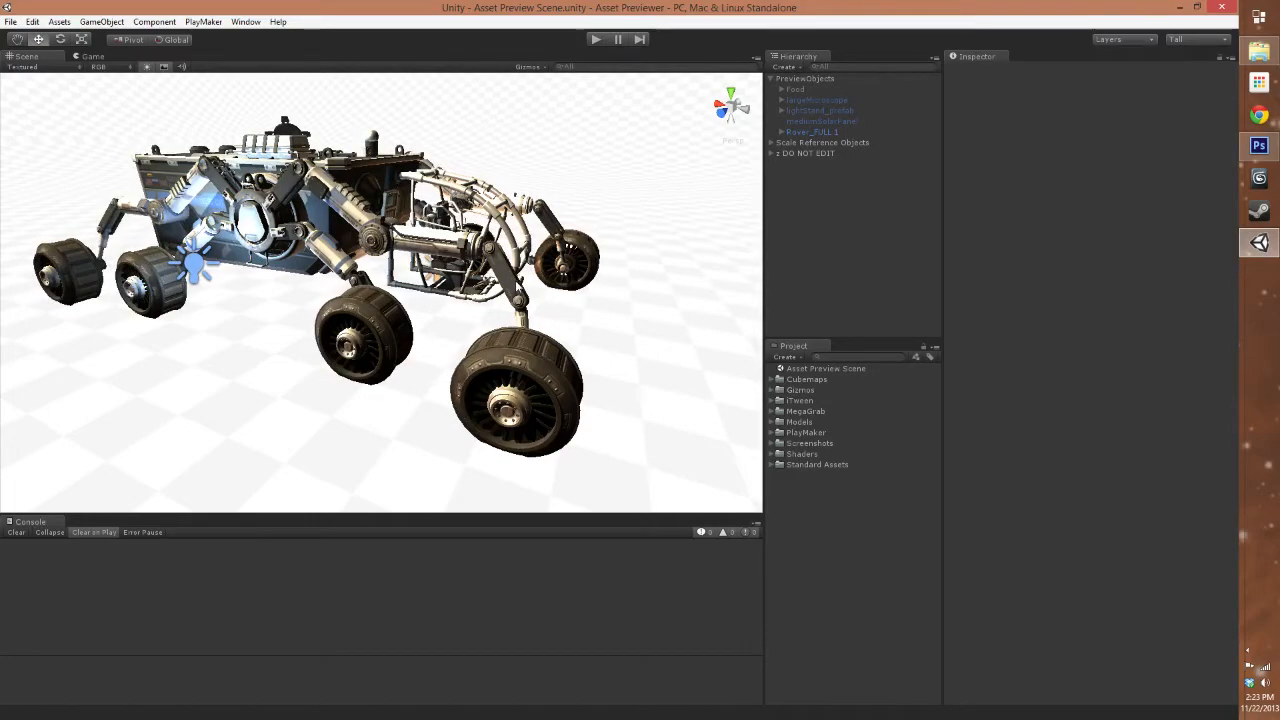
pyautogui.keyDown('alt'); pyautogui.moveTo(594, 331); pyautogui.dragTo(323, 354); pyautogui.keyUp('alt')
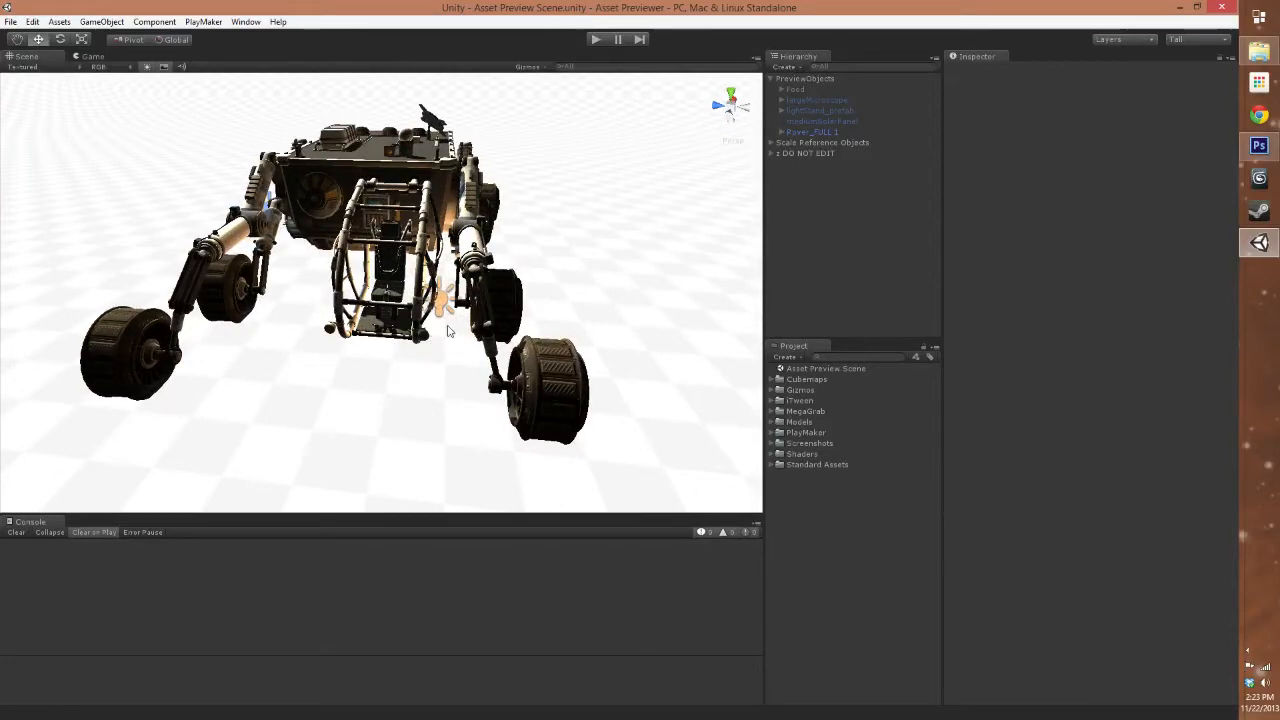
pyautogui.keyDown('alt'); pyautogui.moveTo(577, 306); pyautogui.dragTo(649, 286); pyautogui.keyUp('alt')
pyautogui.keyDown('alt'); pyautogui.moveTo(337, 320); pyautogui.dragTo(519, 321); pyautogui.keyUp('alt')
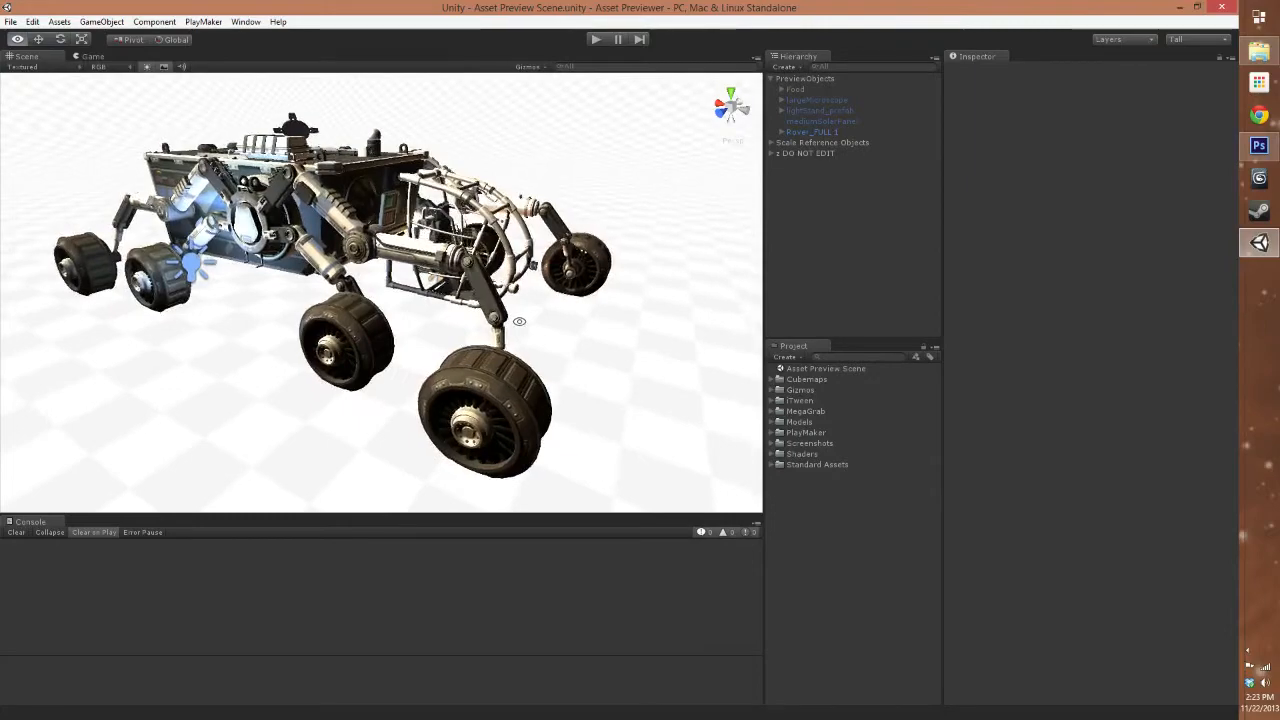
pyautogui.keyDown('alt'); pyautogui.moveTo(614, 296); pyautogui.dragTo(566, 300); pyautogui.keyUp('alt')
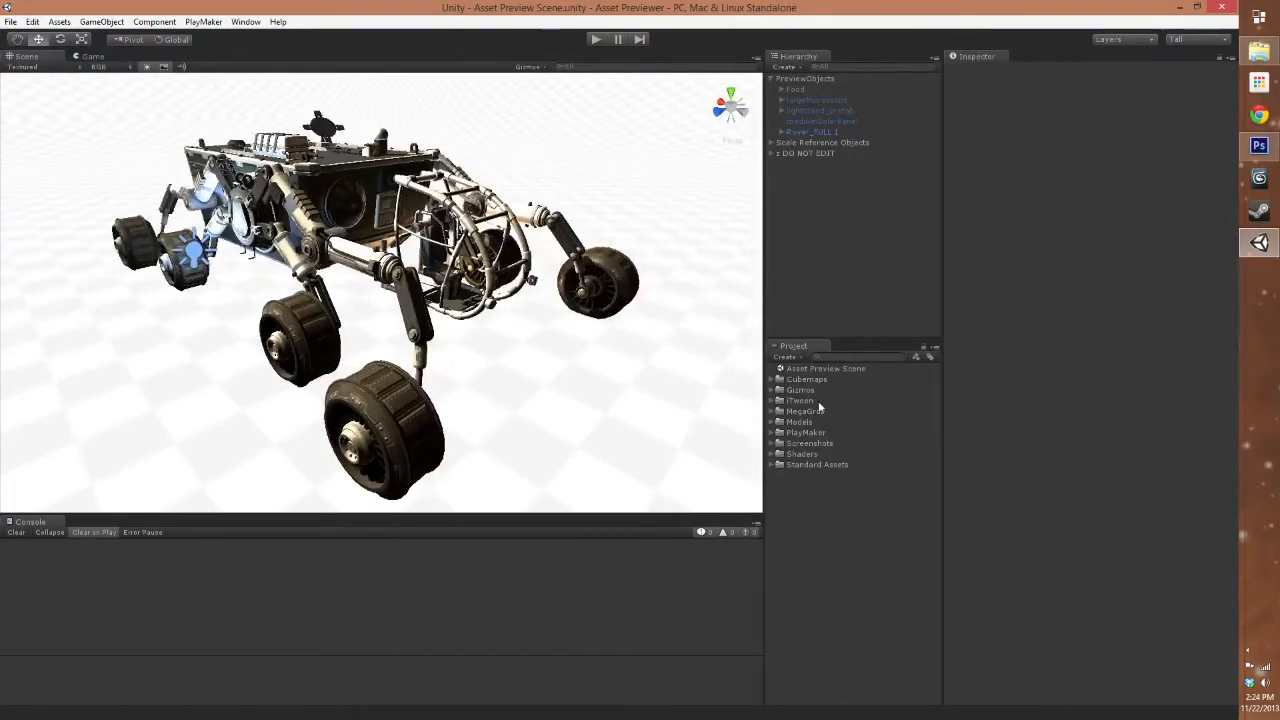
# Look through the custom shaders in the Shaders folder and view the rover's side up close
pyautogui.click(775, 456)
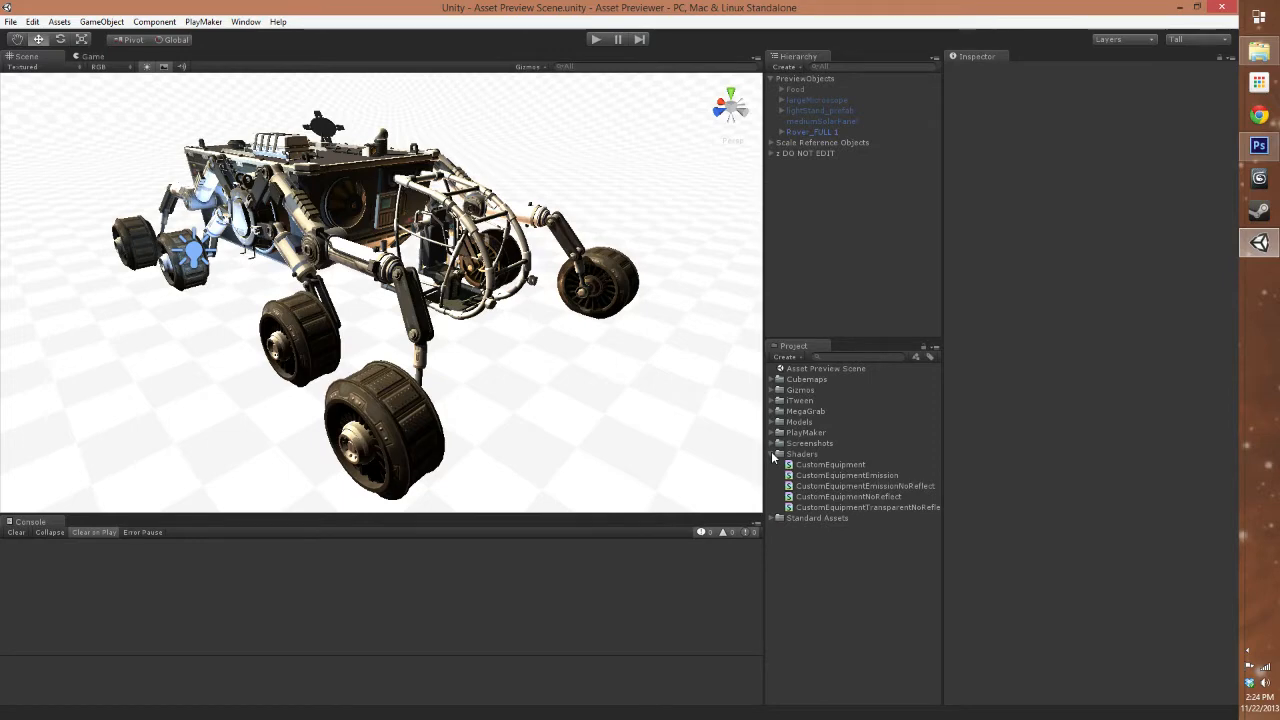
pyautogui.click(773, 455)
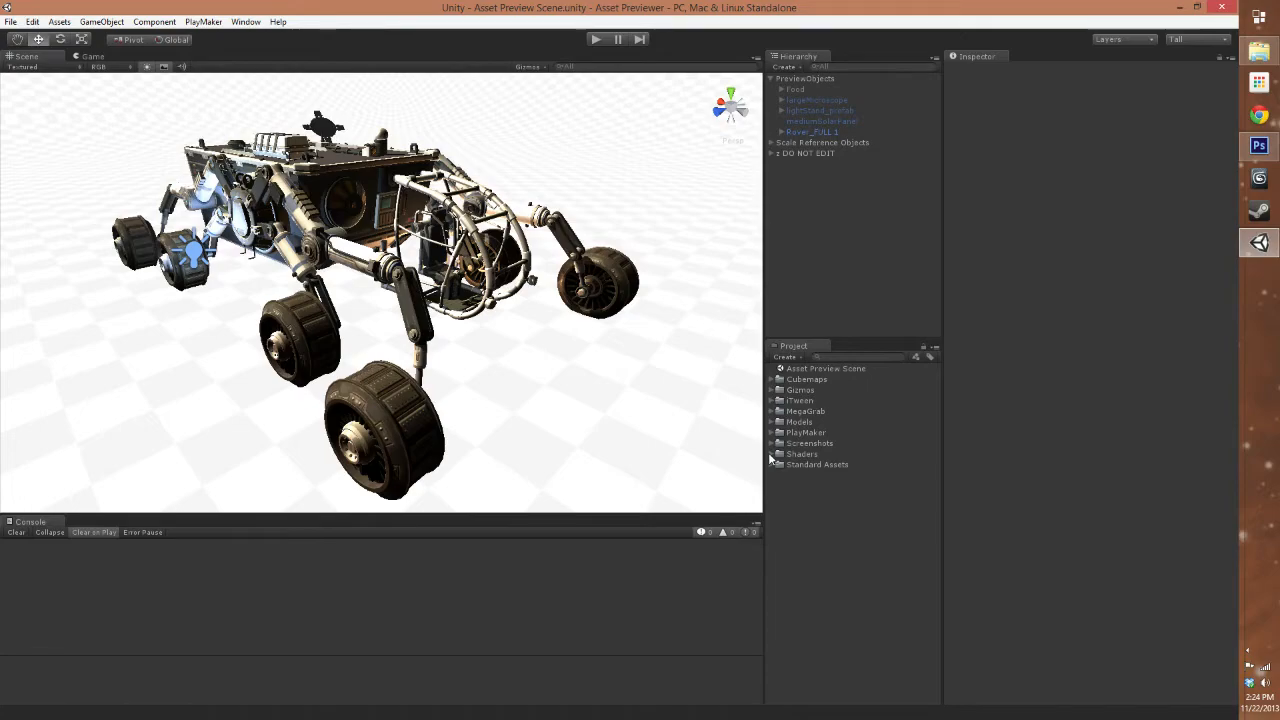
pyautogui.keyDown('alt'); pyautogui.moveTo(600, 360); pyautogui.dragTo(385, 475); pyautogui.keyUp('alt')
pyautogui.keyDown('alt'); pyautogui.moveTo(236, 352); pyautogui.dragTo(371, 332); pyautogui.keyUp('alt')
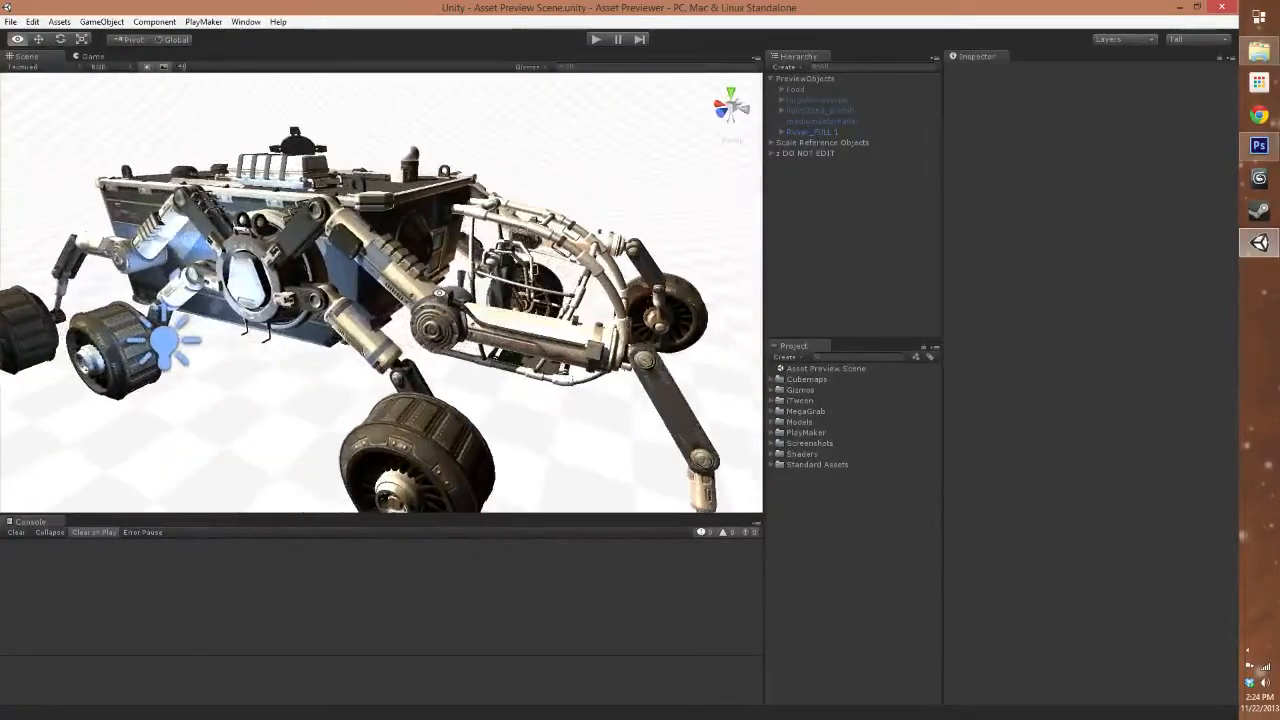
# Start play mode and swap the previewed Rover_FULL 1 for the Food object by activating Food and deactivating the rover
pyautogui.click(600, 37)
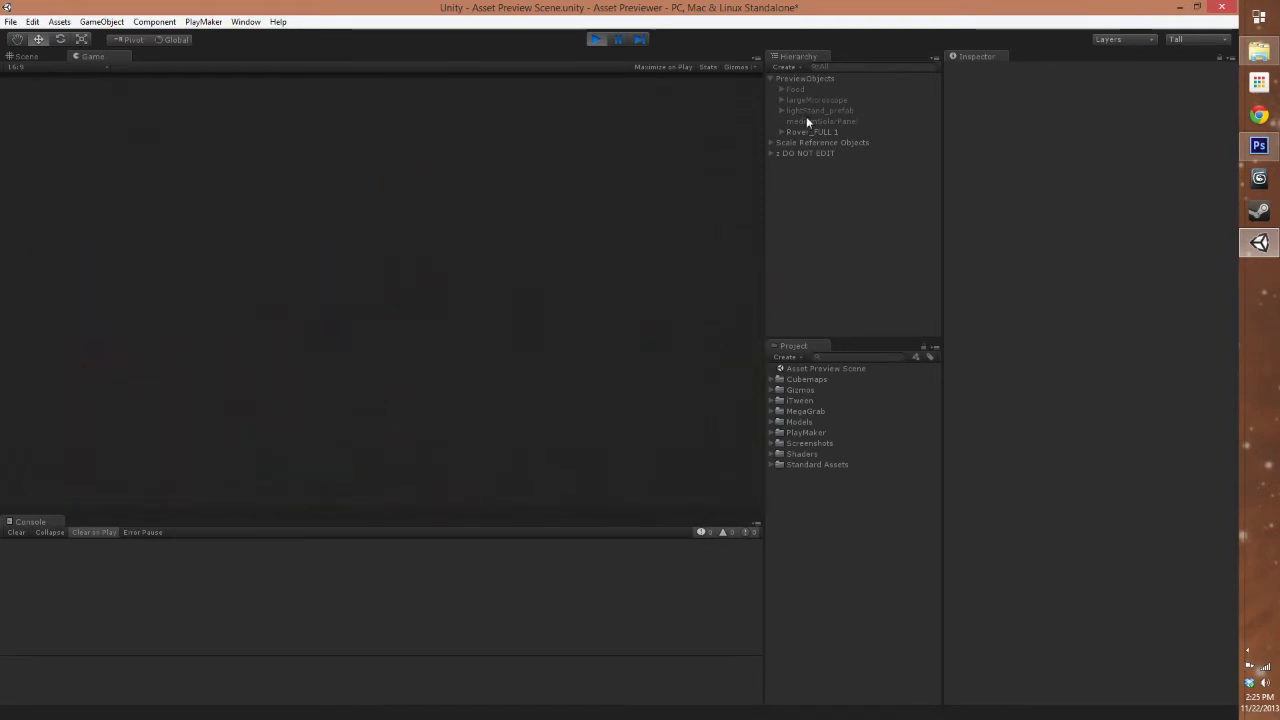
pyautogui.click(794, 91)
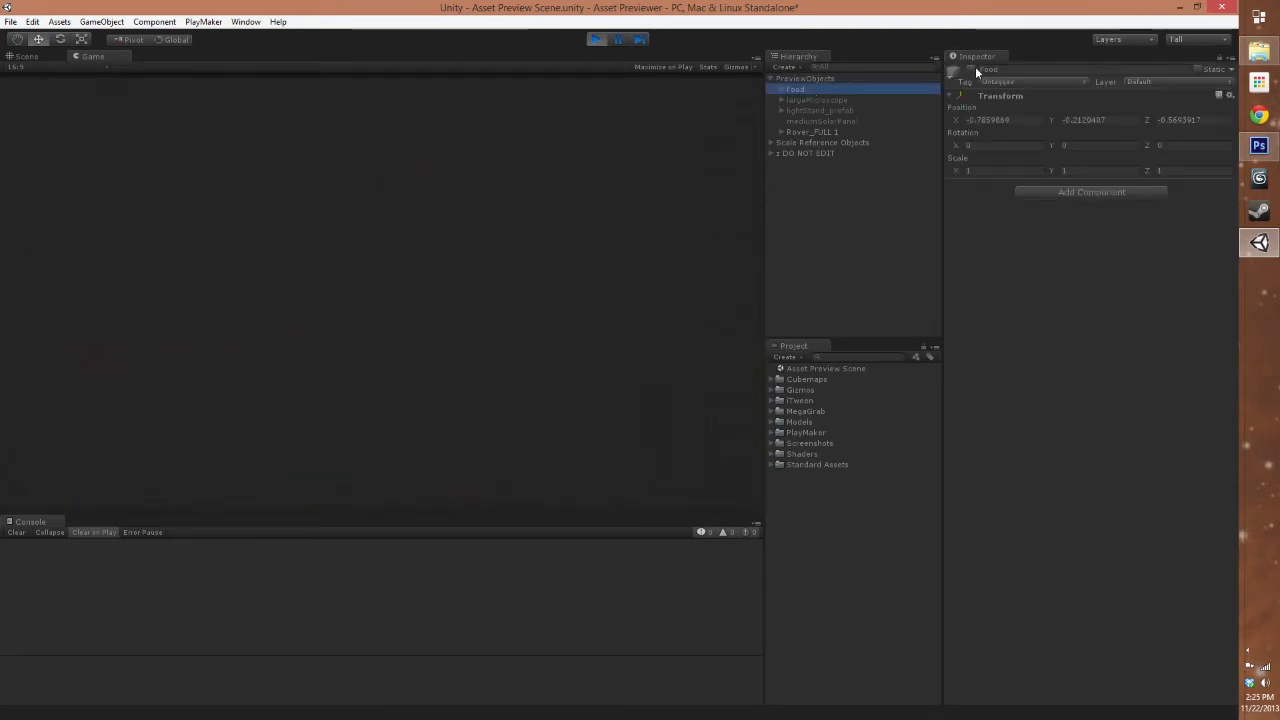
pyautogui.click(808, 131)
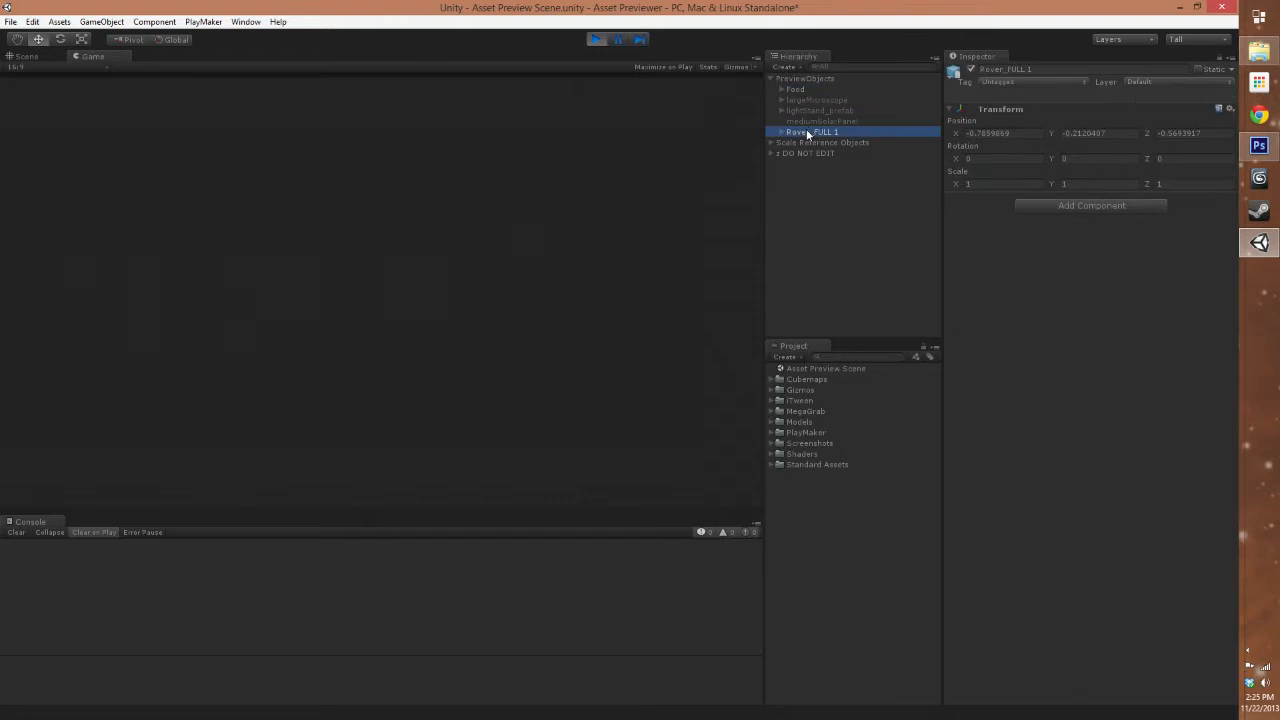
pyautogui.click(971, 71)
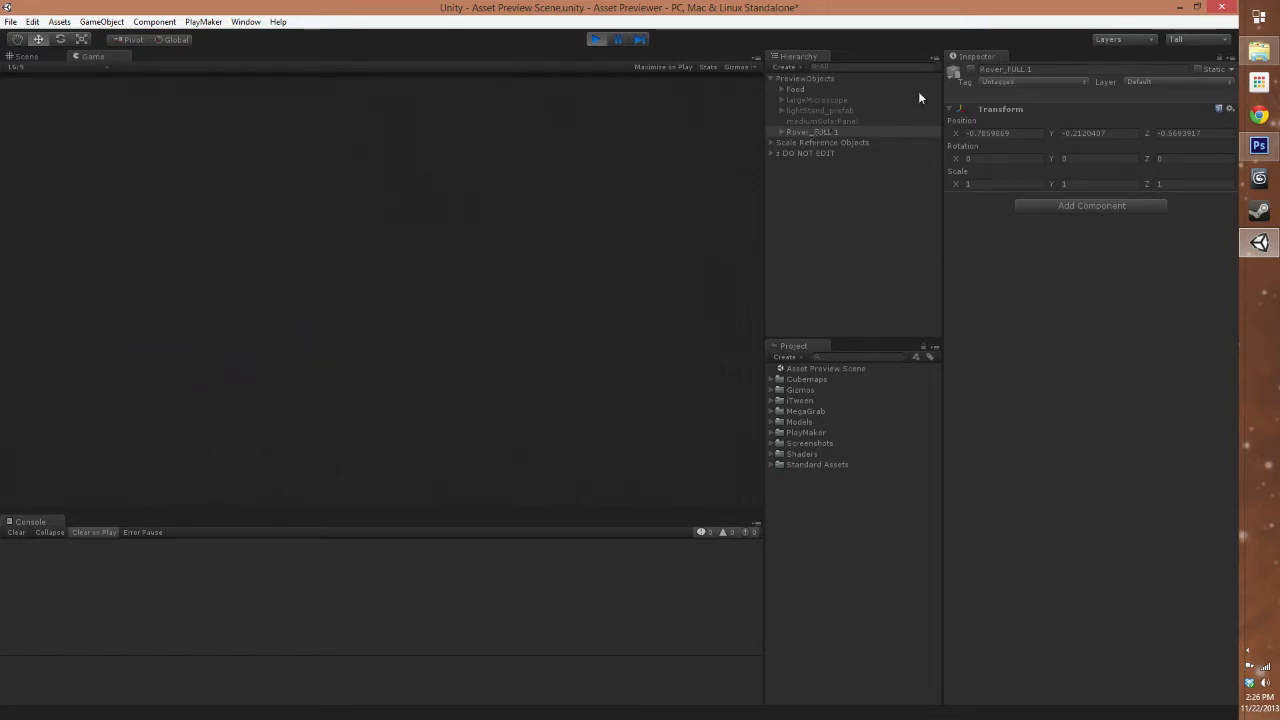
# Swap Food for mediumSolarPanel in the running preview and capture a high-resolution screenshot of it
pyautogui.click(800, 90)
pyautogui.click(836, 120)
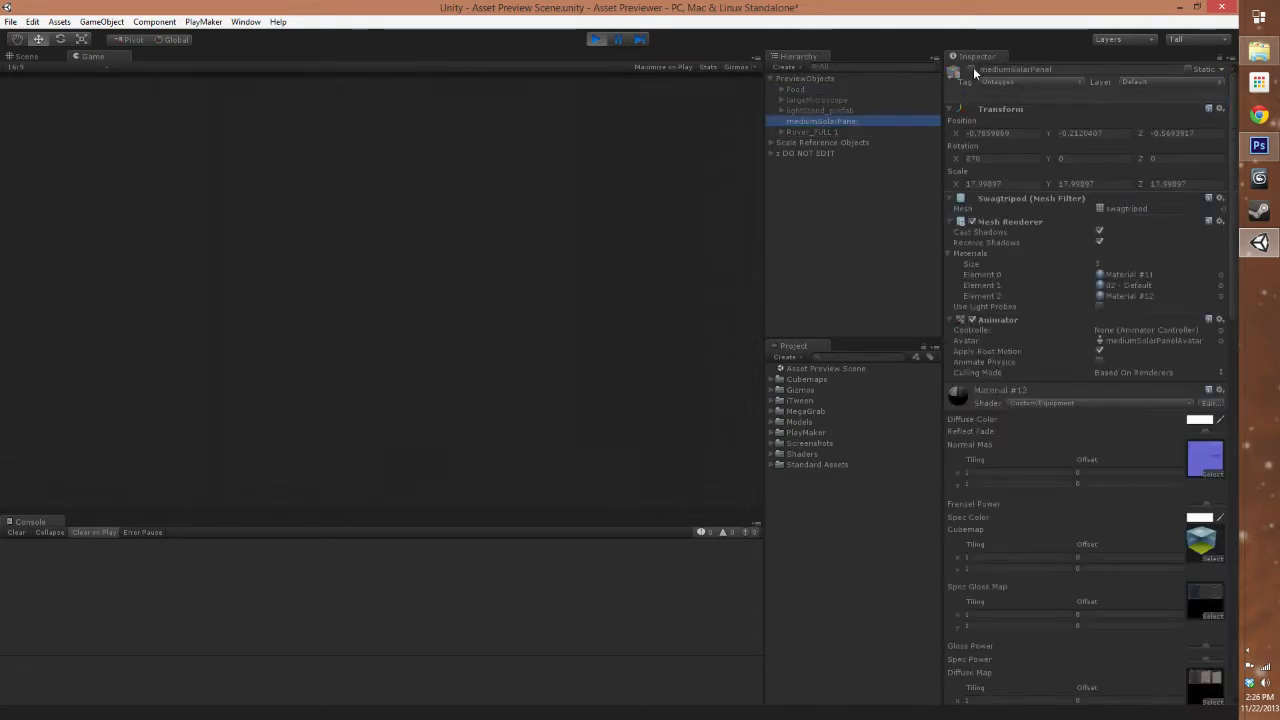
pyautogui.click(971, 69)
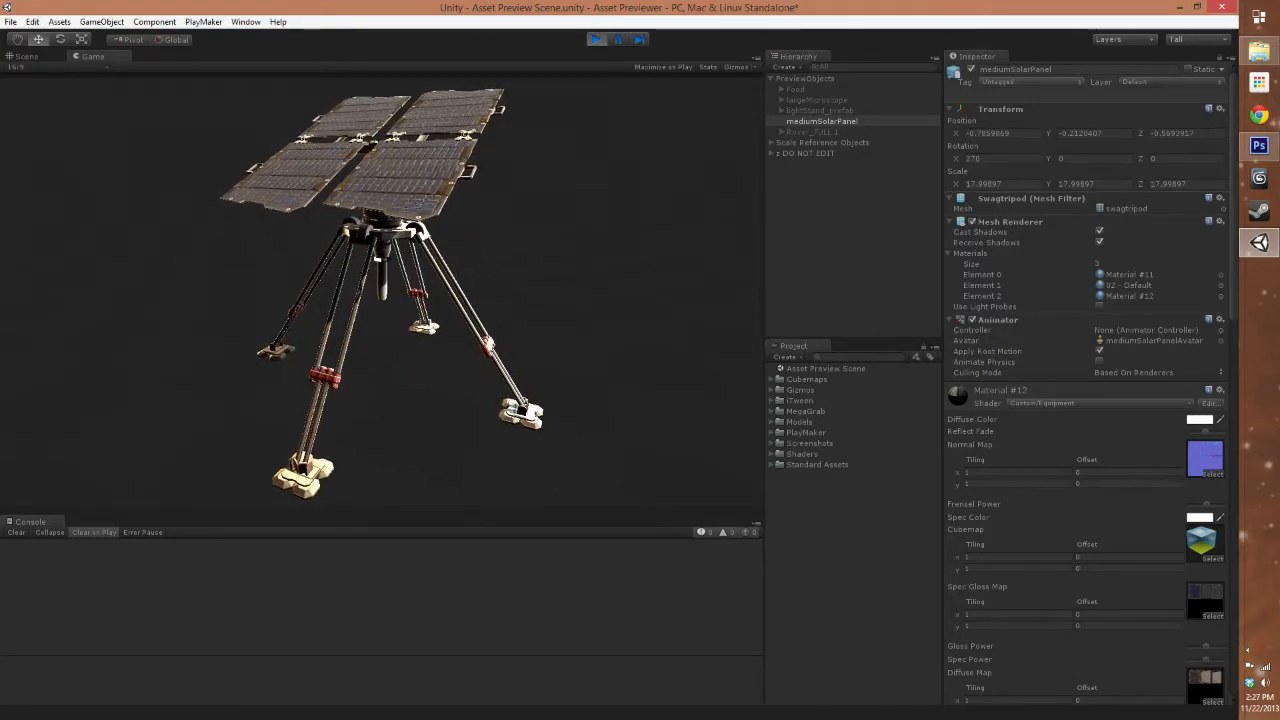
pyautogui.press('s')
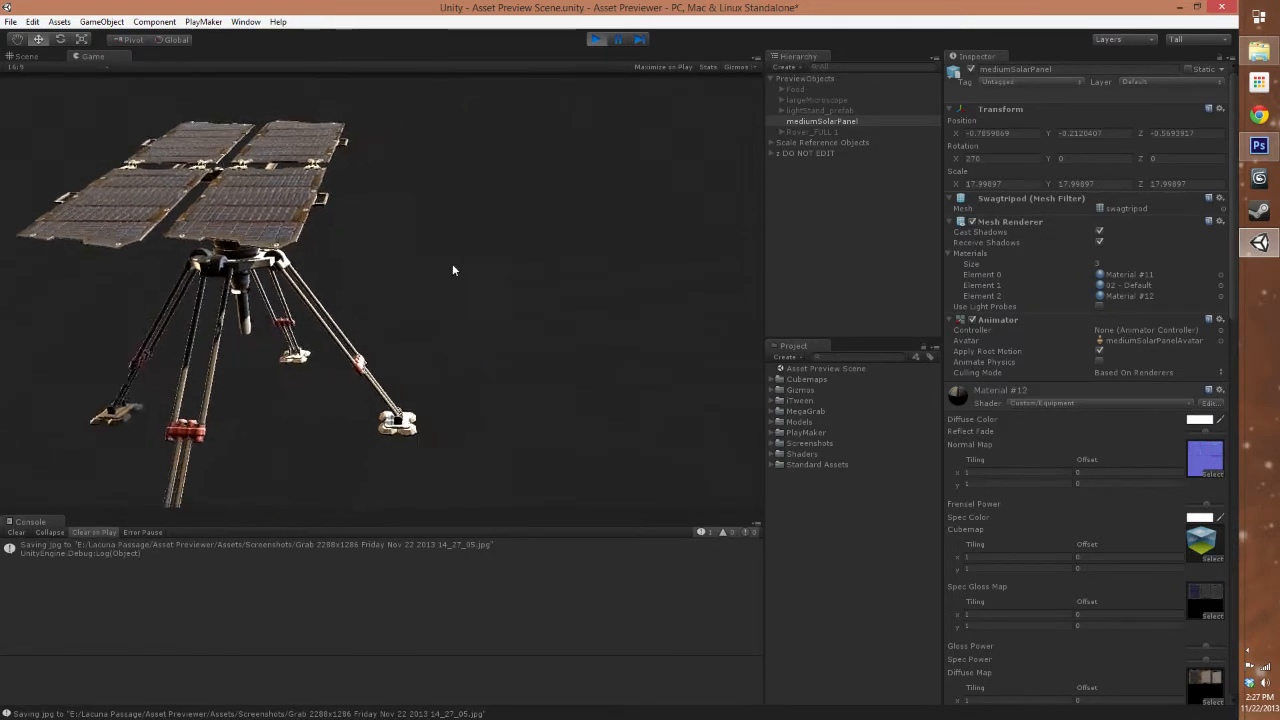
# Stop play mode and refresh the expanded Screenshots folder so it lists the new grab
pyautogui.click(595, 40)
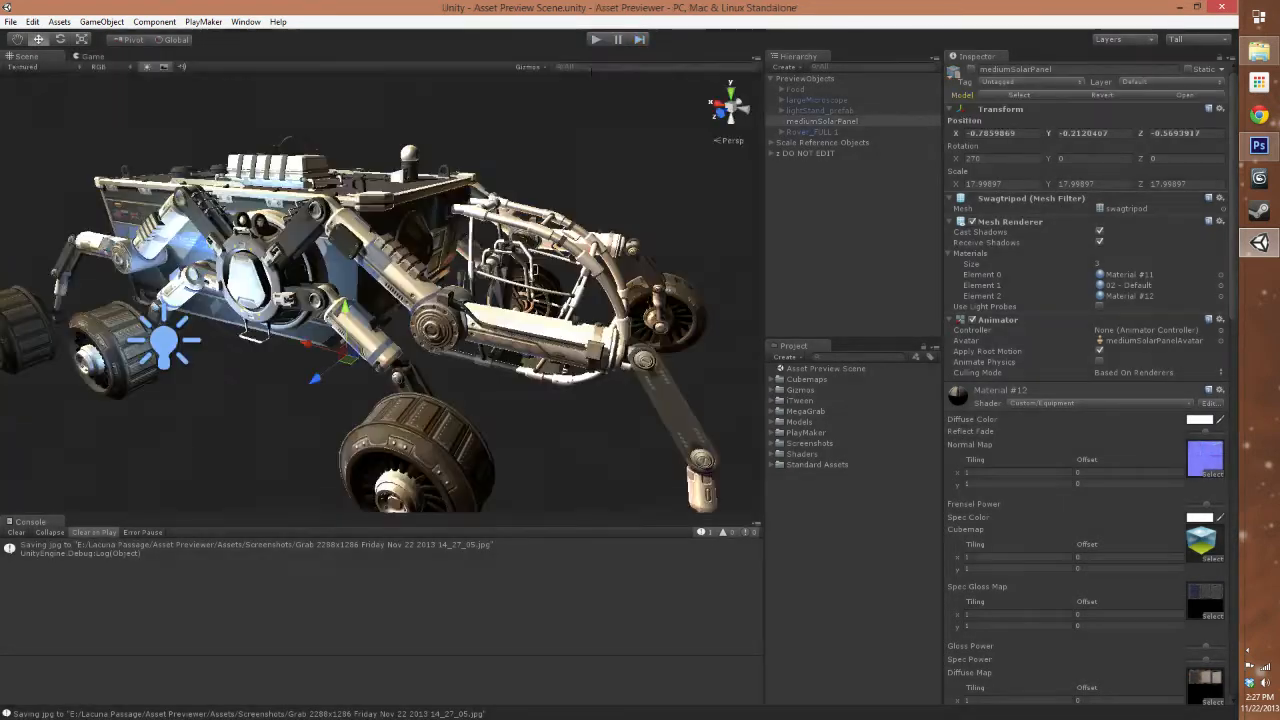
pyautogui.click(774, 444)
pyautogui.click(785, 443)
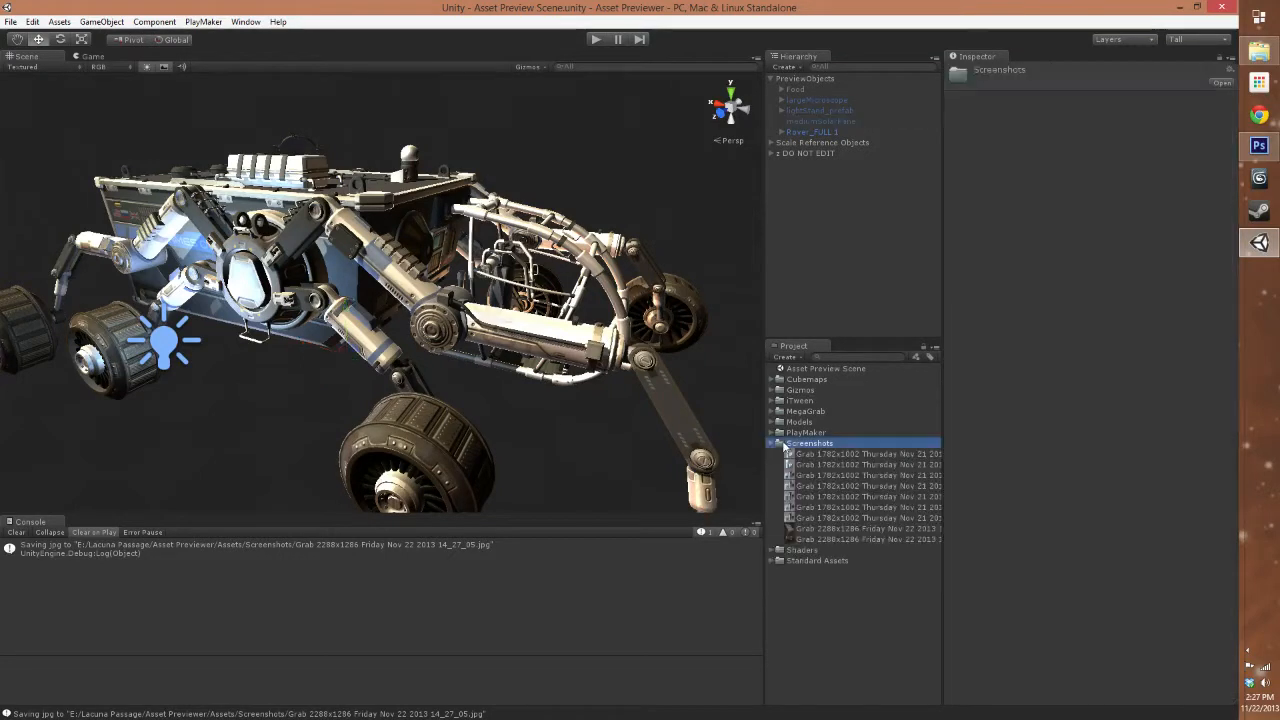
pyautogui.rightClick(785, 443)
pyautogui.click(819, 591)
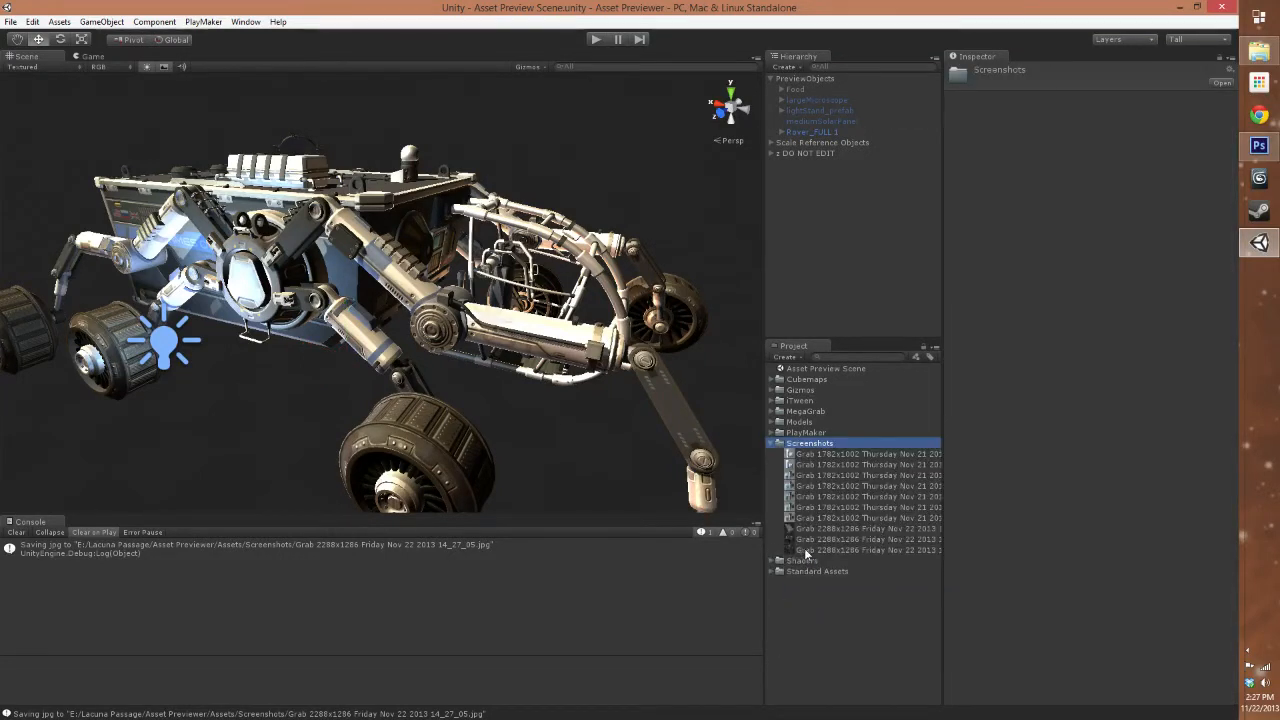
# Open the newest 2288x1286 grab in Photoshop and examine the solar panels and tripod at 100% zoom
pyautogui.doubleClick(805, 550)
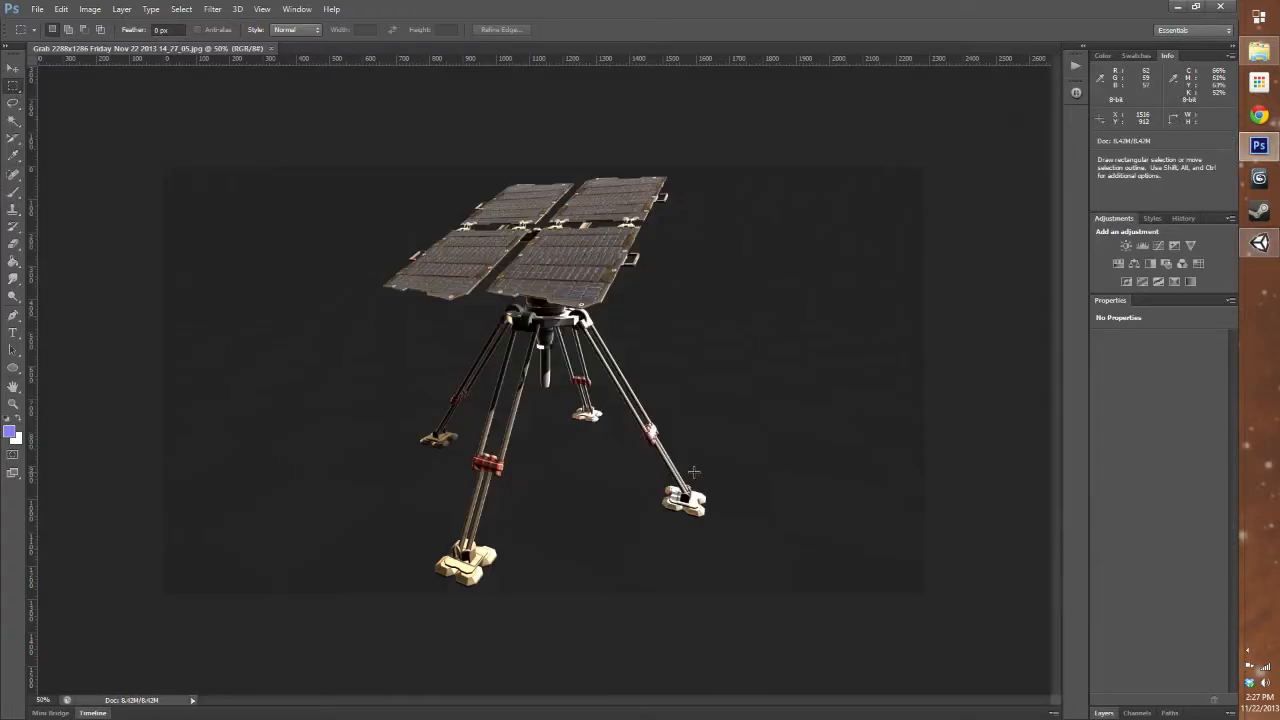
pyautogui.hotkey('ctrl', '+')
pyautogui.hotkey('ctrl', '+')
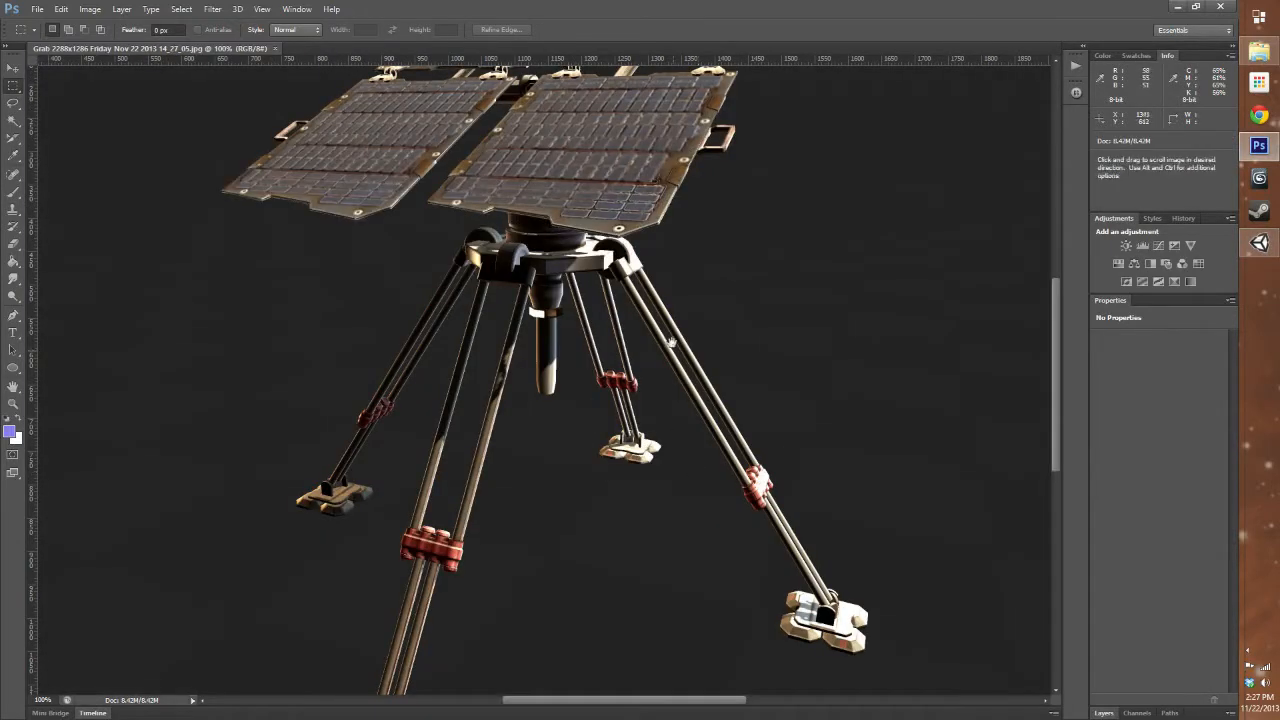
pyautogui.moveTo(610, 210); pyautogui.dragTo(594, 330)
pyautogui.moveTo(537, 254); pyautogui.dragTo(561, 334)
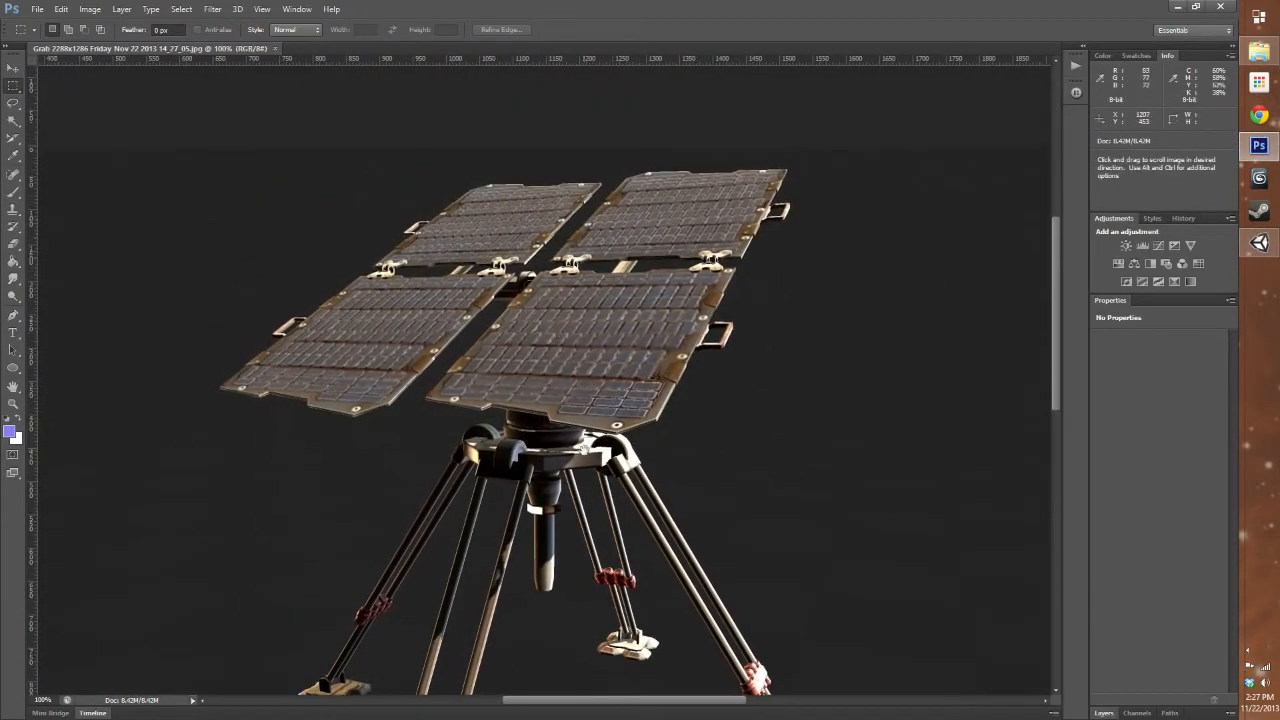
pyautogui.moveTo(584, 477); pyautogui.dragTo(584, 355)
pyautogui.moveTo(606, 505); pyautogui.dragTo(567, 345)
pyautogui.moveTo(574, 405); pyautogui.dragTo(595, 358)
pyautogui.moveTo(579, 278); pyautogui.dragTo(728, 606)
pyautogui.moveTo(426, 360); pyautogui.dragTo(219, 228)
# Return to the grab in Photoshop and examine the edges of the tripod legs and solar panels at high magnification
pyautogui.click(1259, 242)
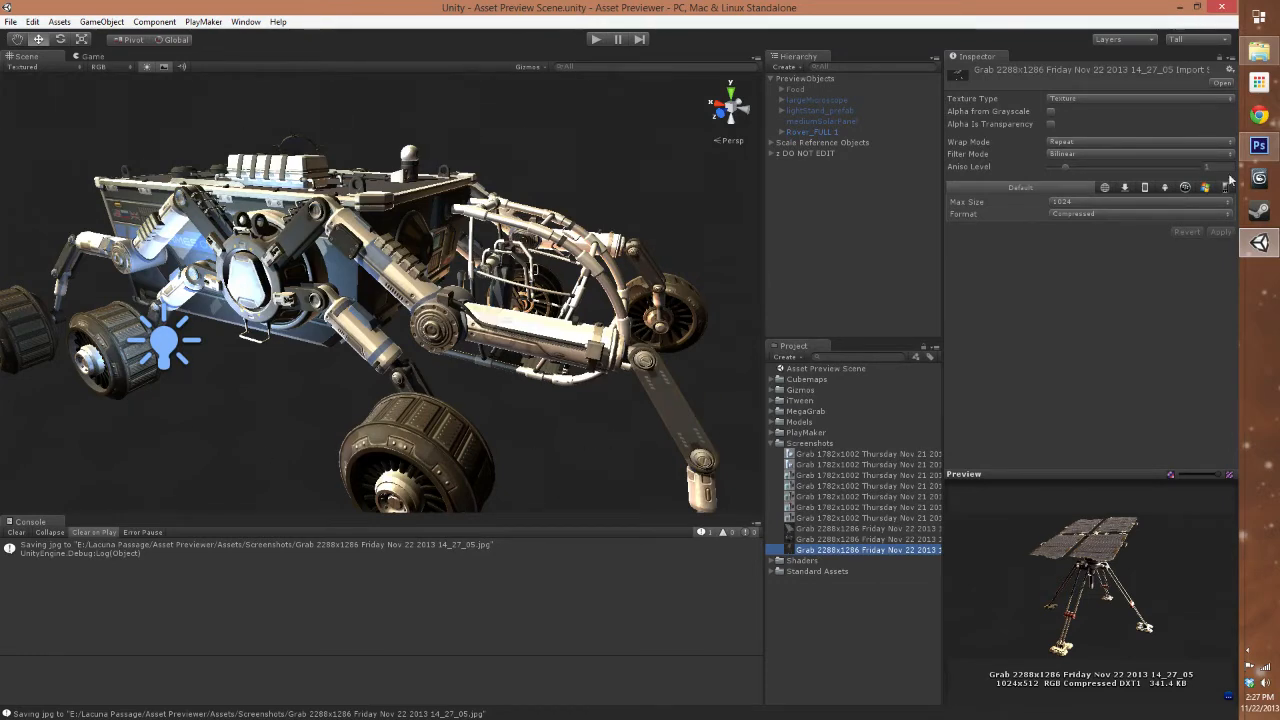
pyautogui.click(1259, 146)
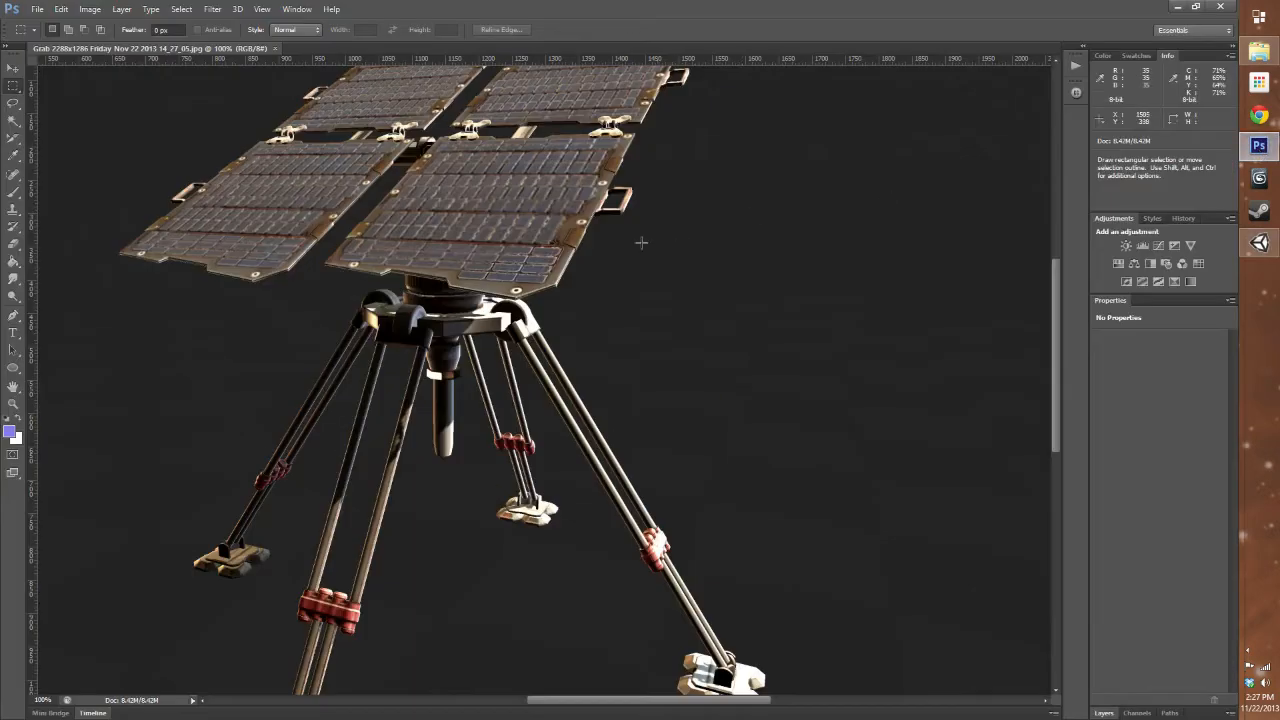
pyautogui.moveTo(421, 180); pyautogui.dragTo(513, 218)
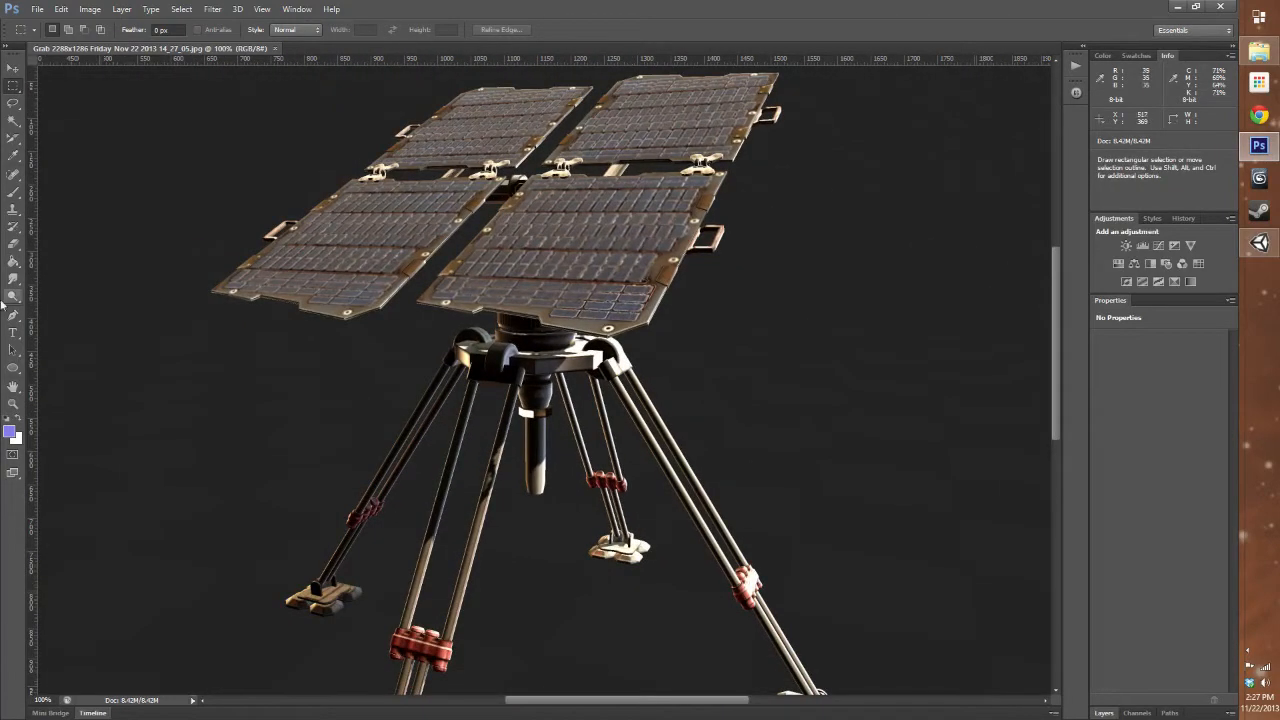
pyautogui.click(14, 403)
pyautogui.click(816, 502)
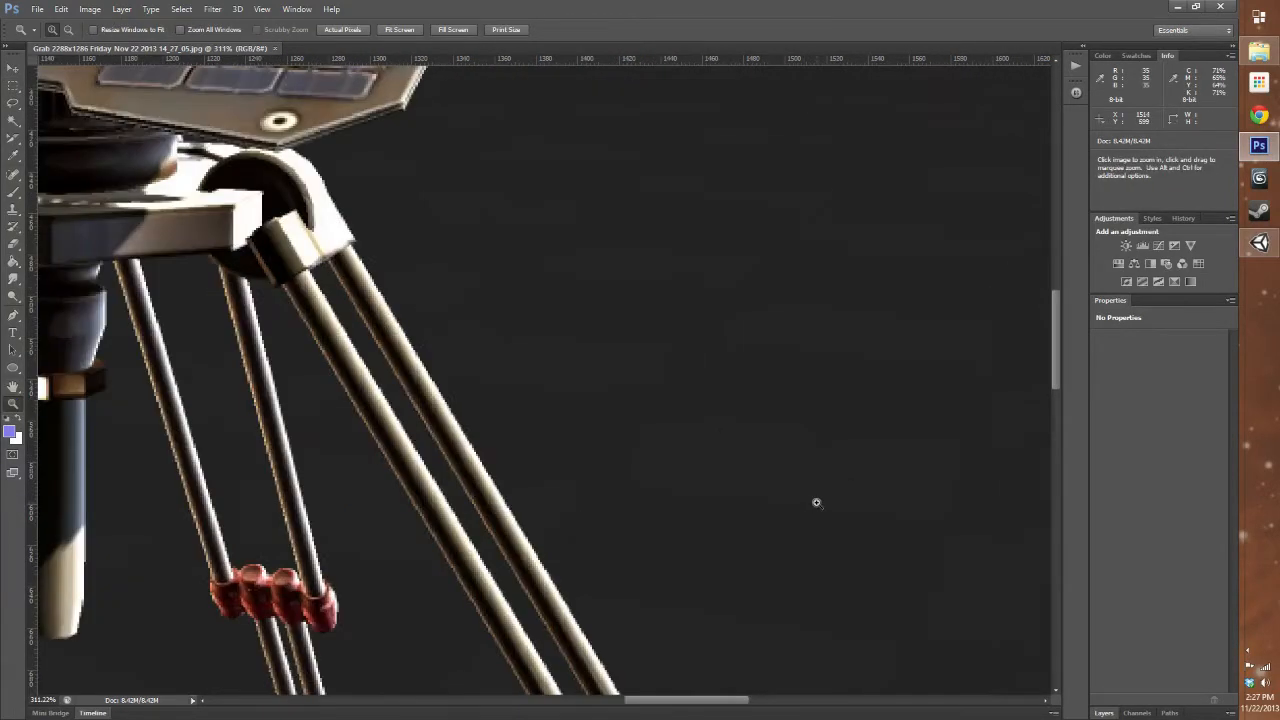
pyautogui.moveTo(211, 137); pyautogui.dragTo(754, 419)
pyautogui.hotkey('ctrl', '0')
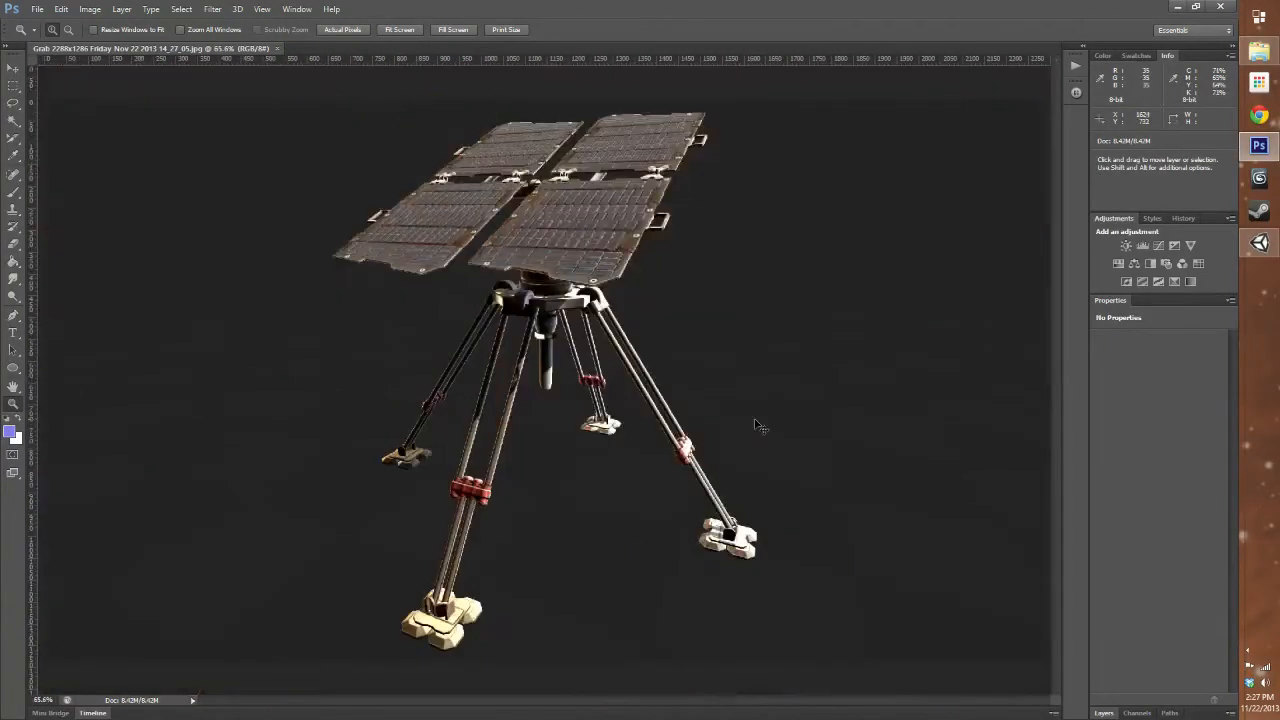
pyautogui.click(636, 467)
pyautogui.moveTo(740, 140); pyautogui.dragTo(733, 287)
pyautogui.moveTo(709, 413)
pyautogui.mouseDown()
pyautogui.moveTo(729, 329)
pyautogui.moveTo(717, 378)
pyautogui.moveTo(721, 353)
pyautogui.mouseUp()
pyautogui.hotkey('ctrl', '0')
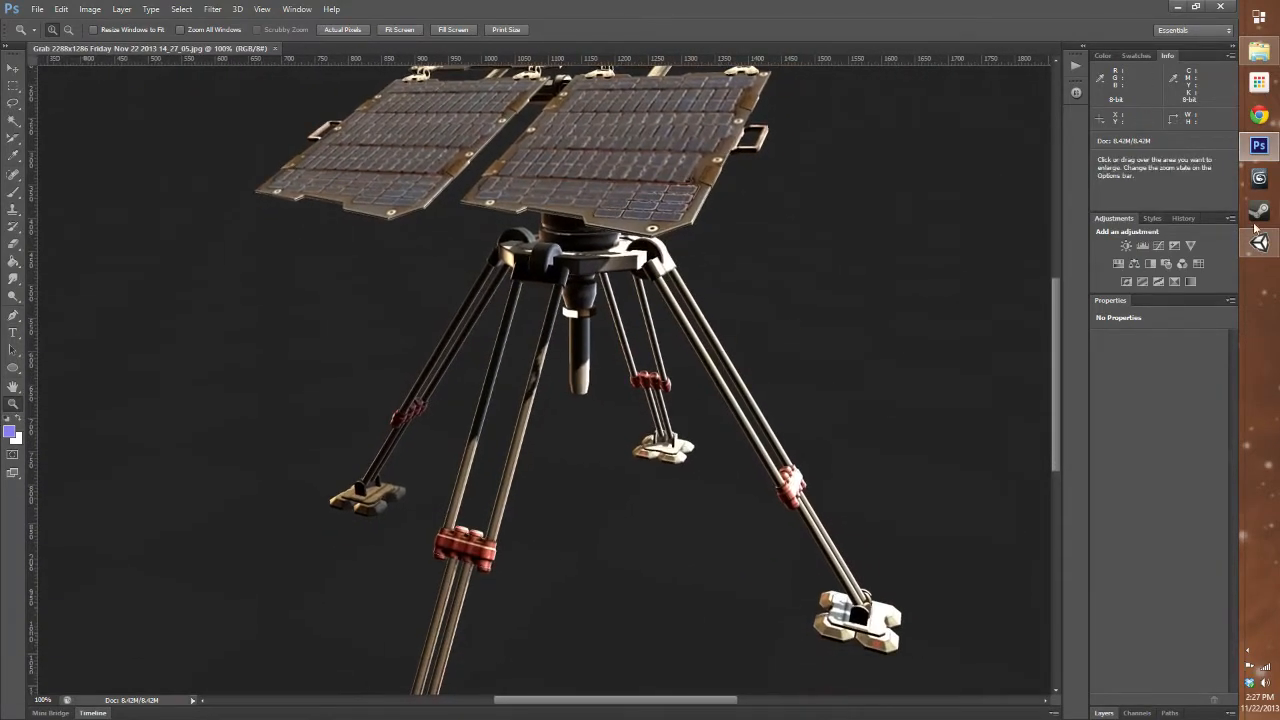
# Switch back to Unity and activate the One Meter Cube under Scale Reference Objects to compare it with the rover
pyautogui.click(1259, 242)
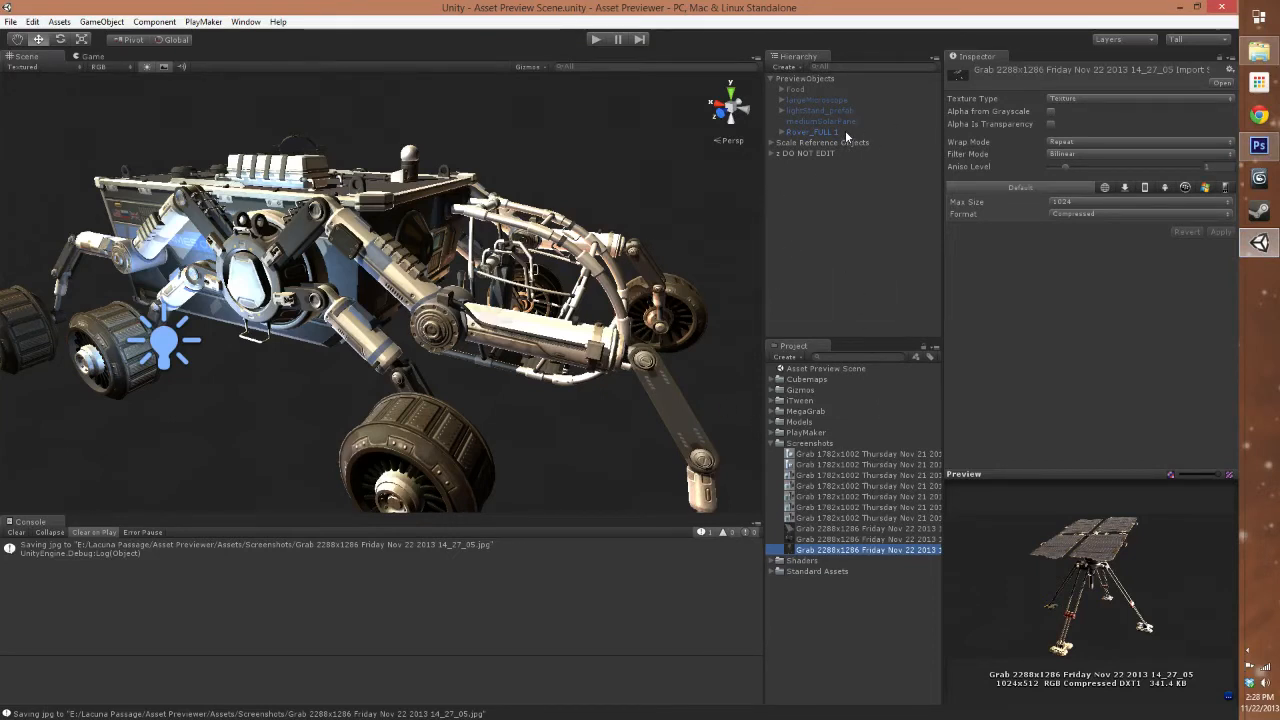
pyautogui.click(771, 142)
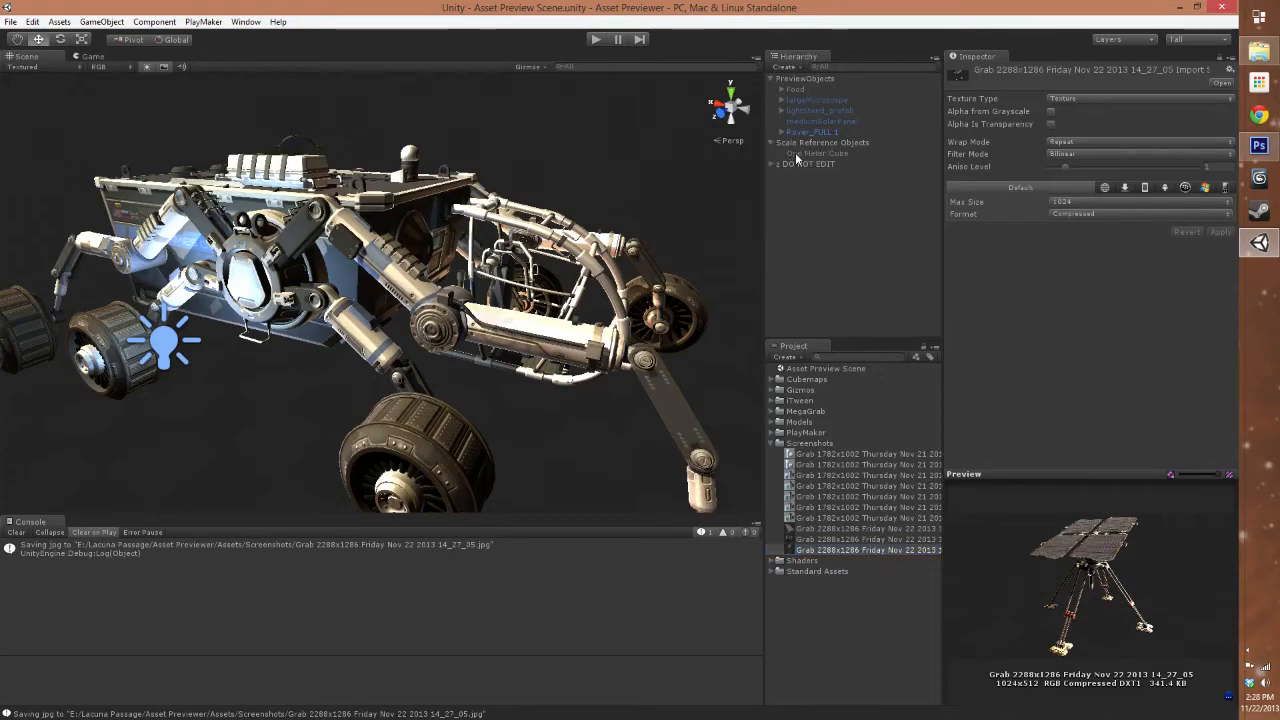
pyautogui.click(817, 153)
pyautogui.click(971, 70)
pyautogui.keyDown('alt'); pyautogui.moveTo(440, 255); pyautogui.dragTo(456, 319); pyautogui.keyUp('alt')
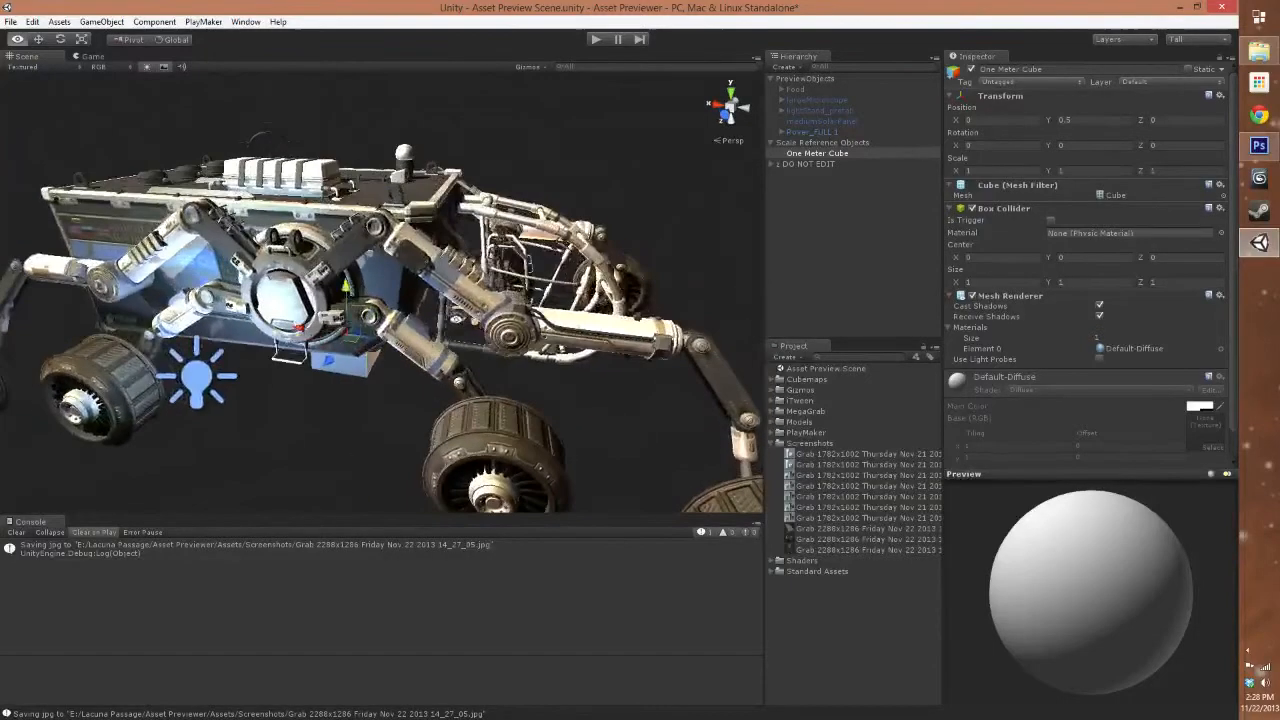
pyautogui.click(770, 142)
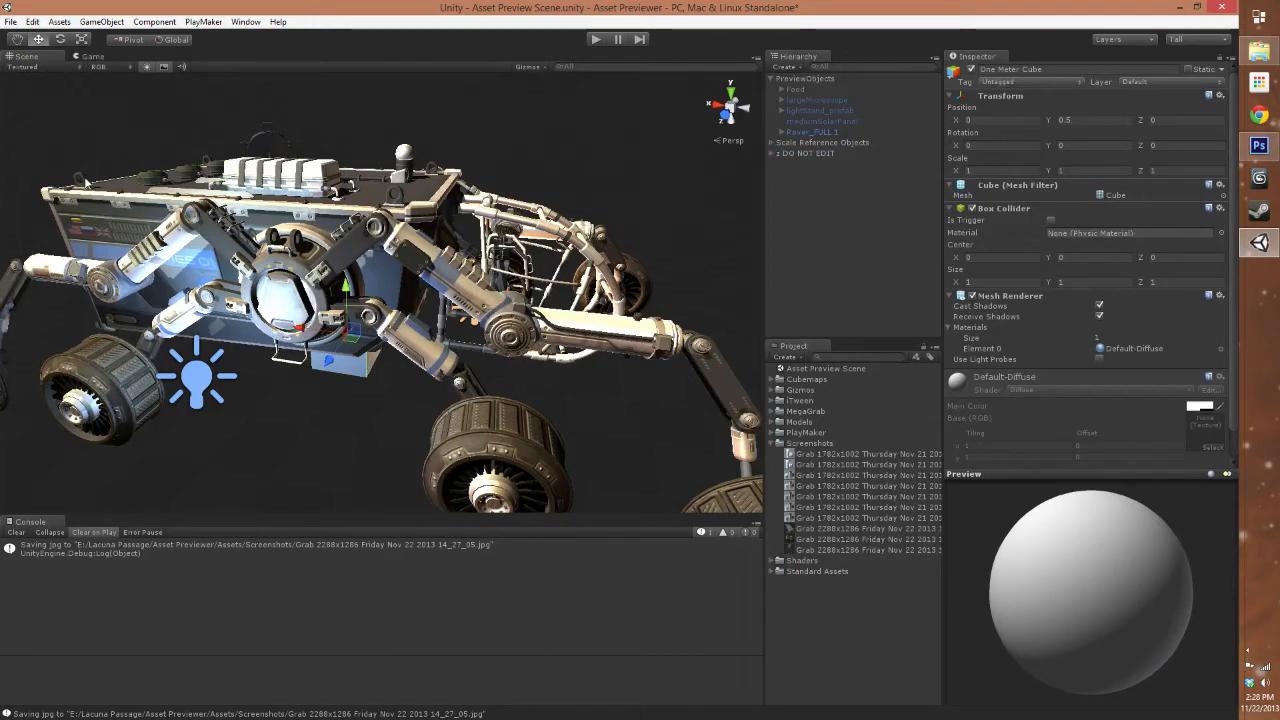
# Open the Audio Test Project, saving the changes to the Asset Preview scene, and load its Audio Test Scene
pyautogui.click(10, 22)
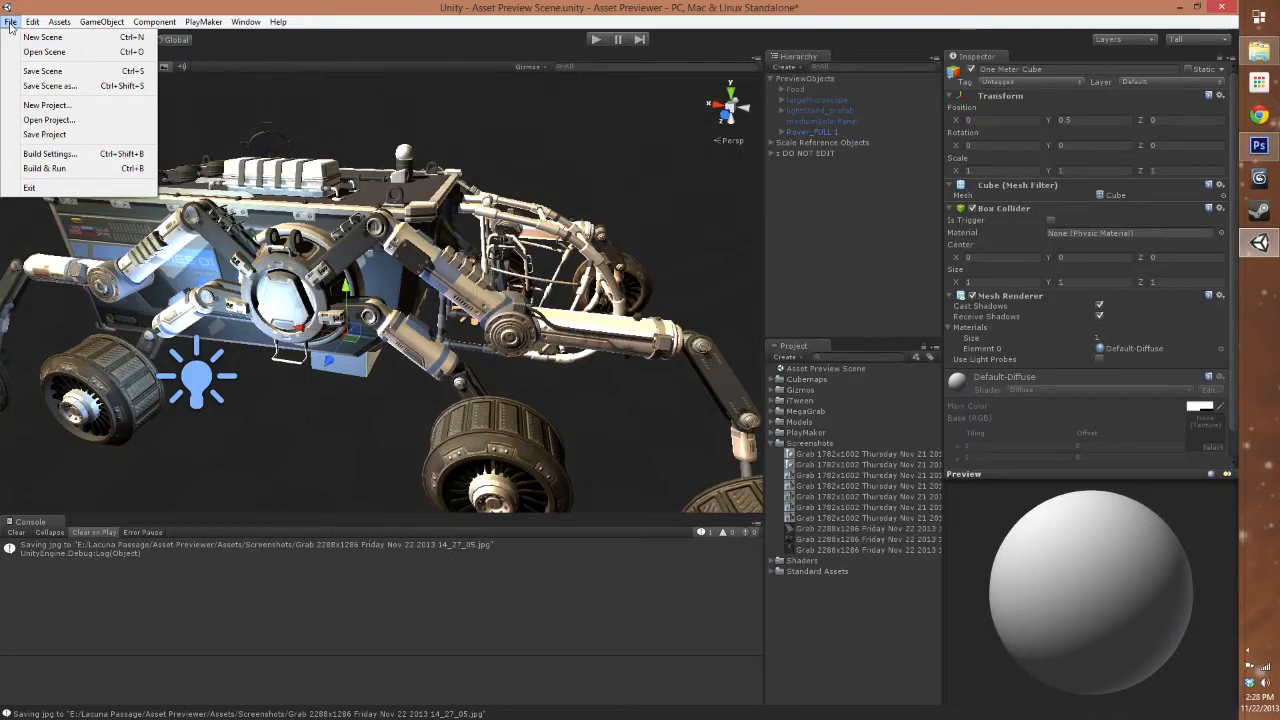
pyautogui.click(58, 120)
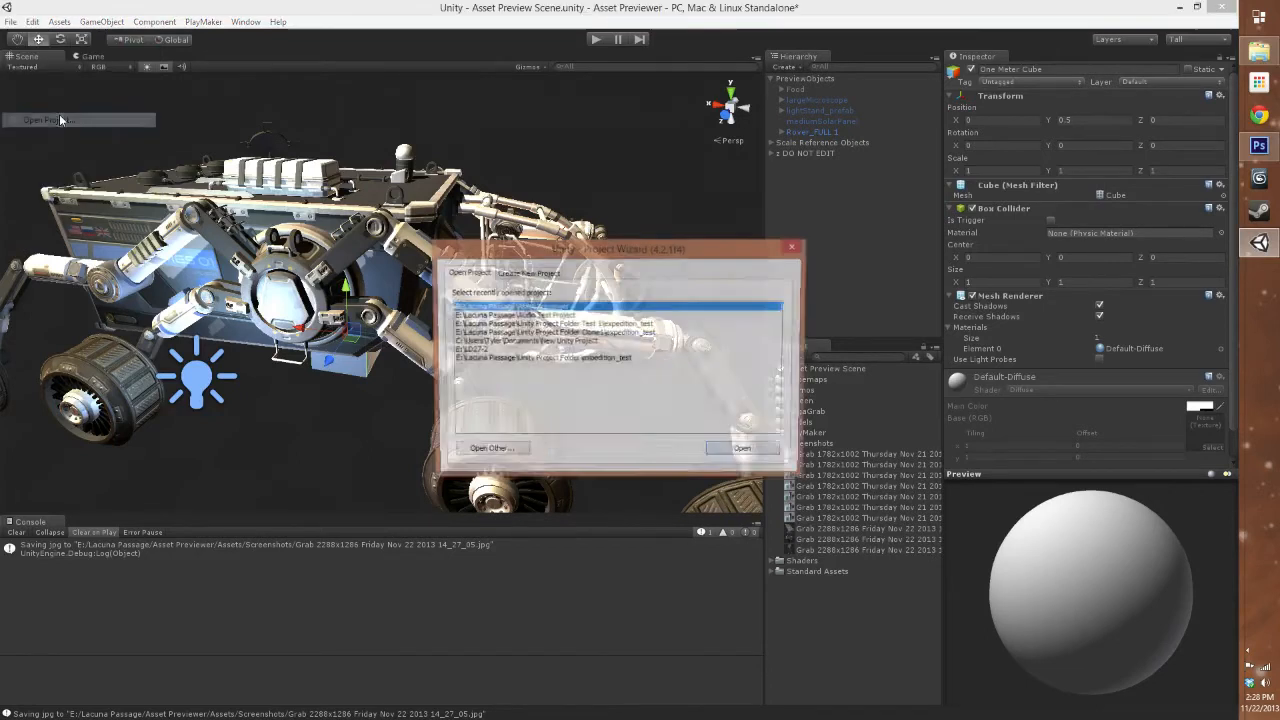
pyautogui.doubleClick(553, 318)
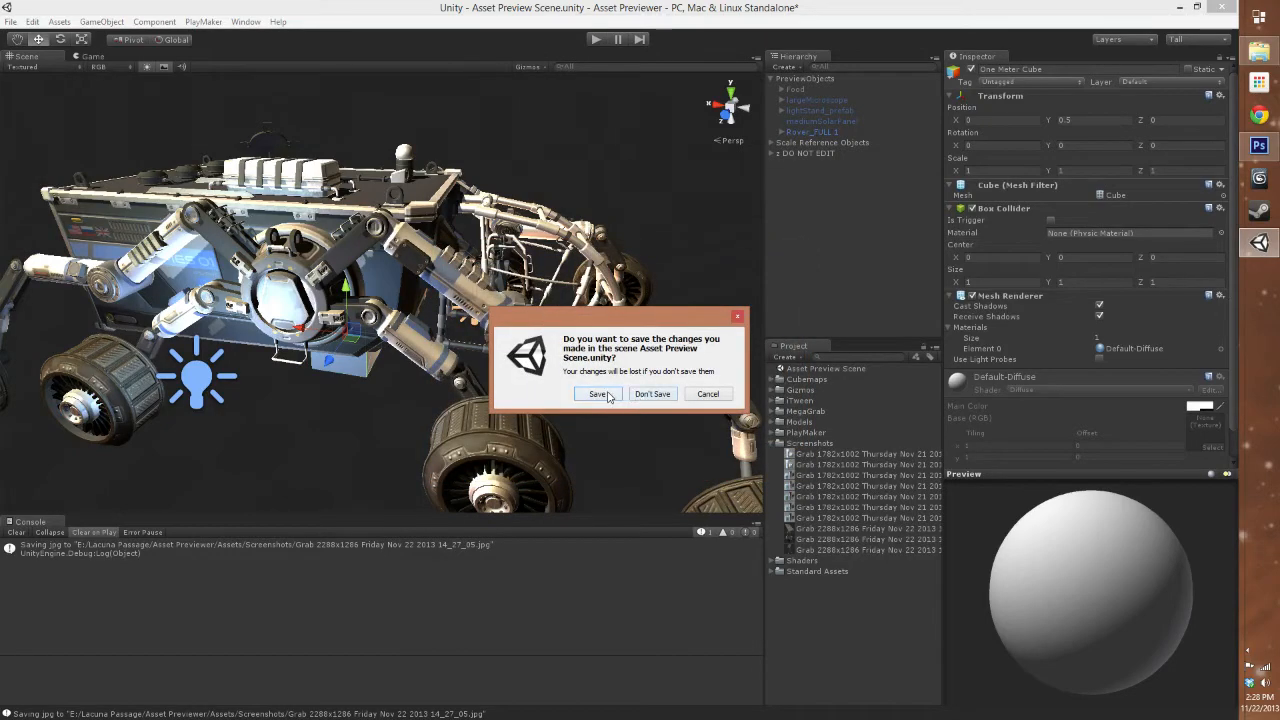
pyautogui.click(606, 395)
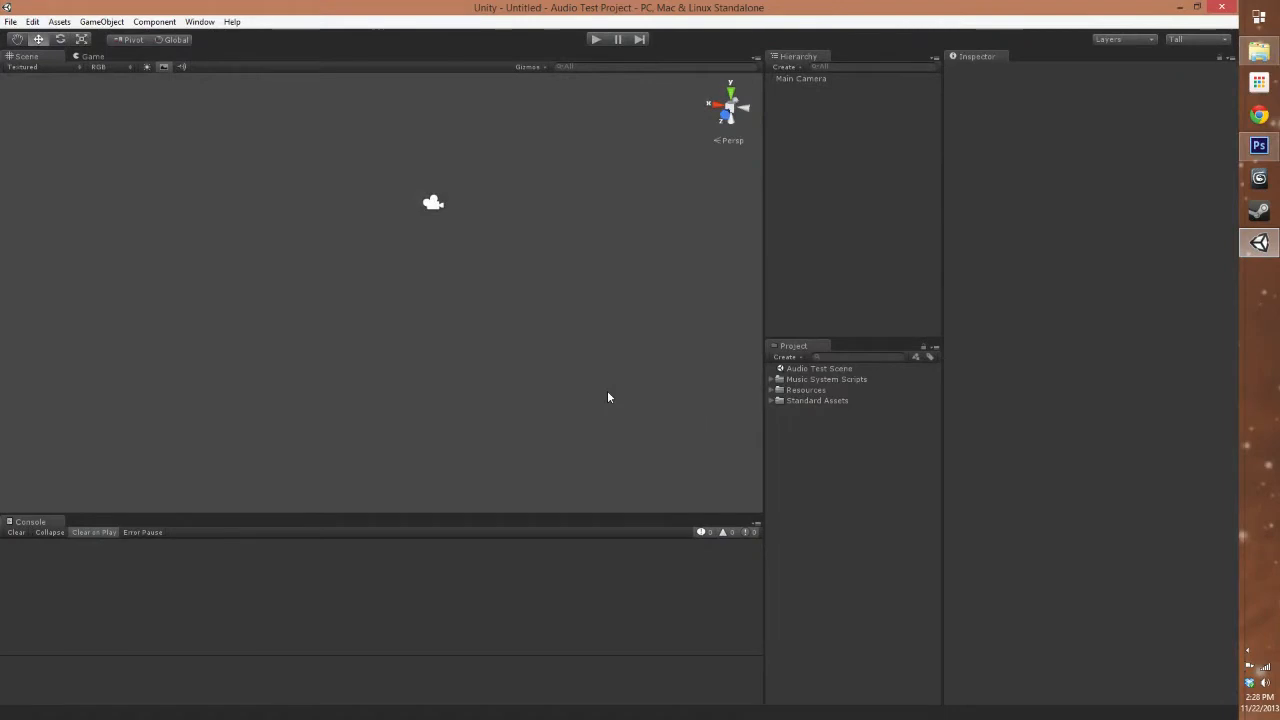
pyautogui.doubleClick(781, 370)
# Select Start Gate 6 and frame it in the scene to examine the gate and its Start Gate script settings
pyautogui.moveTo(355, 289); pyautogui.dragTo(483, 285, button='right')
pyautogui.click(480, 188)
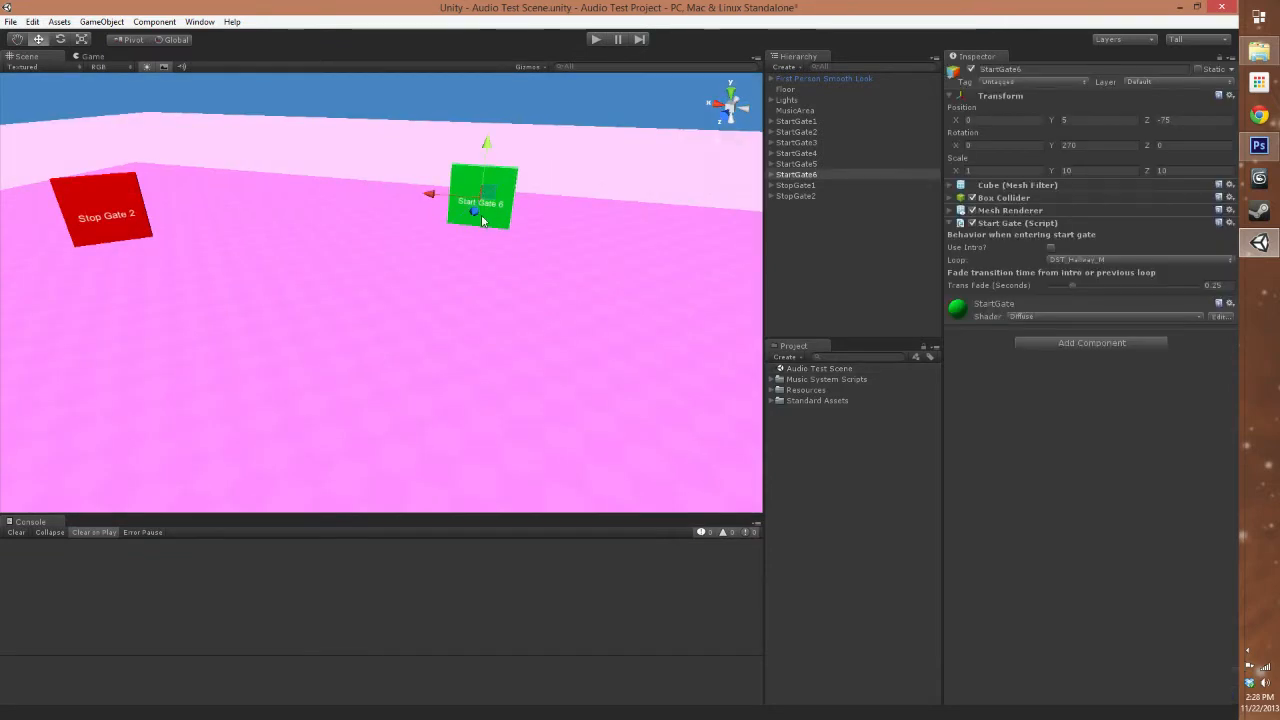
pyautogui.press('f')
pyautogui.keyDown('alt'); pyautogui.moveTo(352, 362); pyautogui.dragTo(419, 326); pyautogui.keyUp('alt')
pyautogui.keyDown('alt'); pyautogui.moveTo(250, 327); pyautogui.dragTo(562, 278); pyautogui.keyUp('alt')
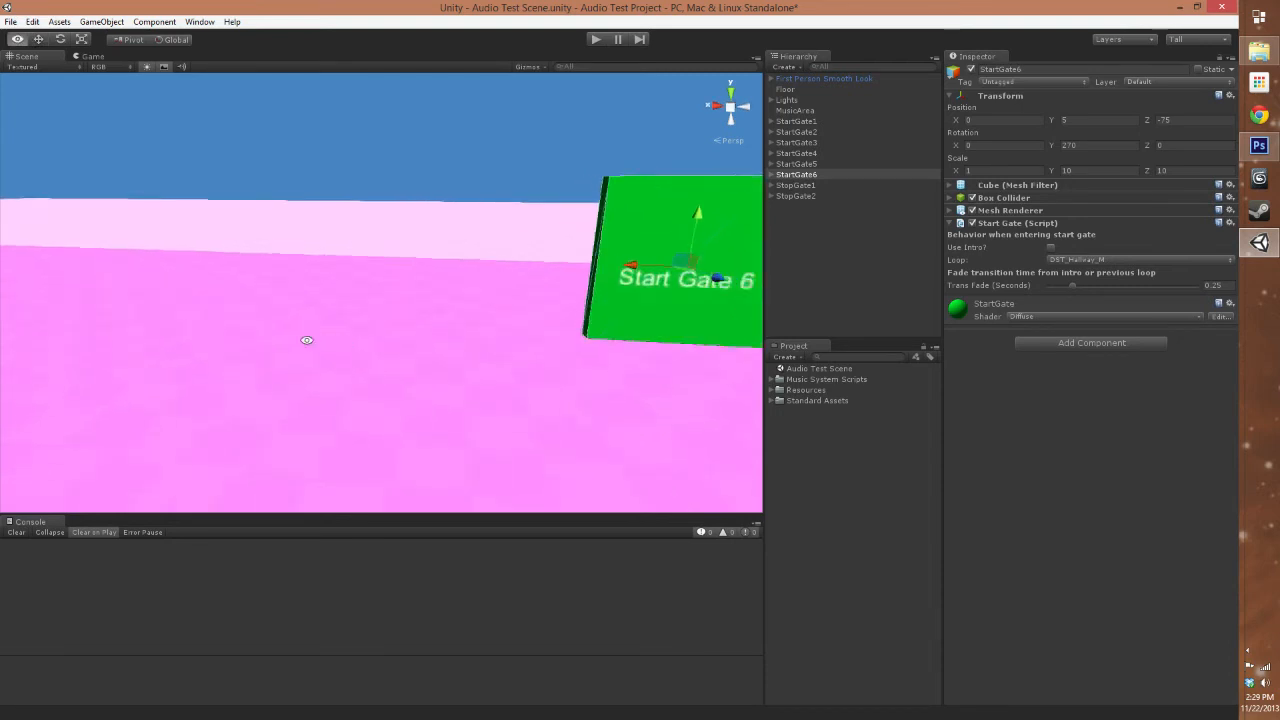
# Select Stop Gate 2 and examine its Stop Gate script settings and its placement relative to Start Gate 6
pyautogui.moveTo(306, 340); pyautogui.dragTo(545, 295, button='middle')
pyautogui.moveTo(245, 290); pyautogui.dragTo(515, 288, button='middle')
pyautogui.click(333, 274)
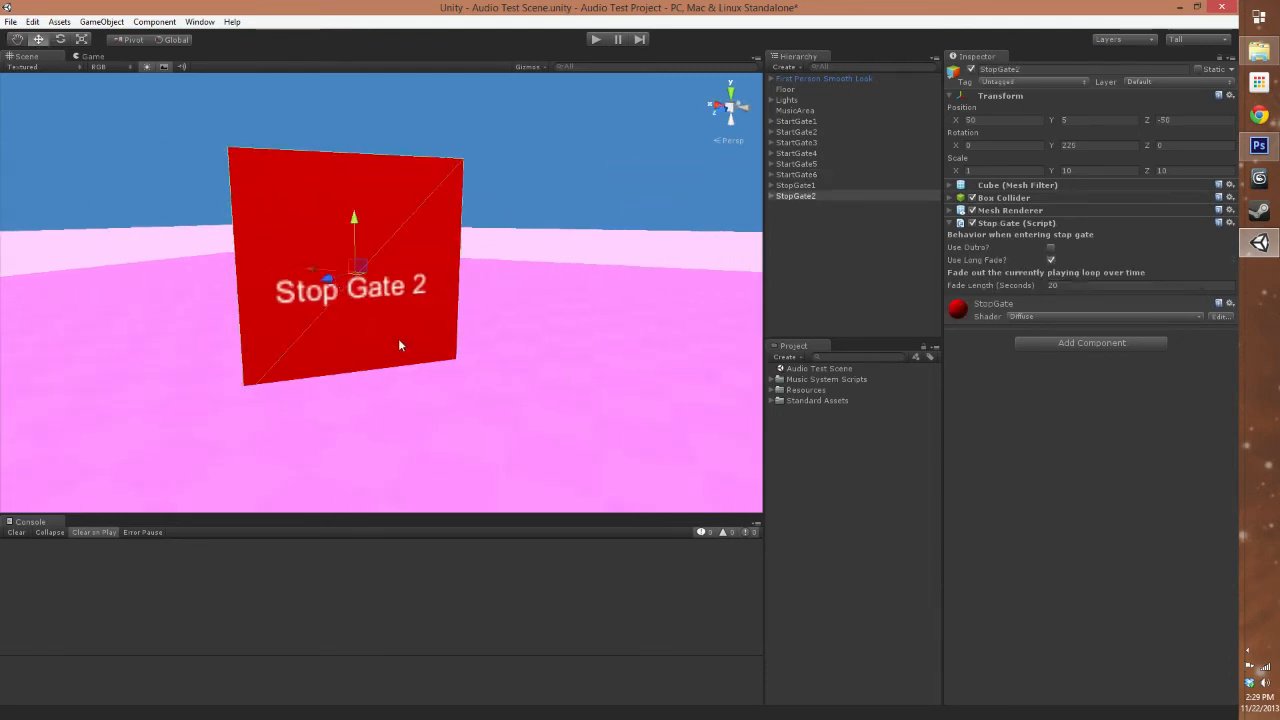
pyautogui.keyDown('alt'); pyautogui.moveTo(557, 365); pyautogui.dragTo(483, 346); pyautogui.keyUp('alt')
pyautogui.scroll(-5, 537, 371)
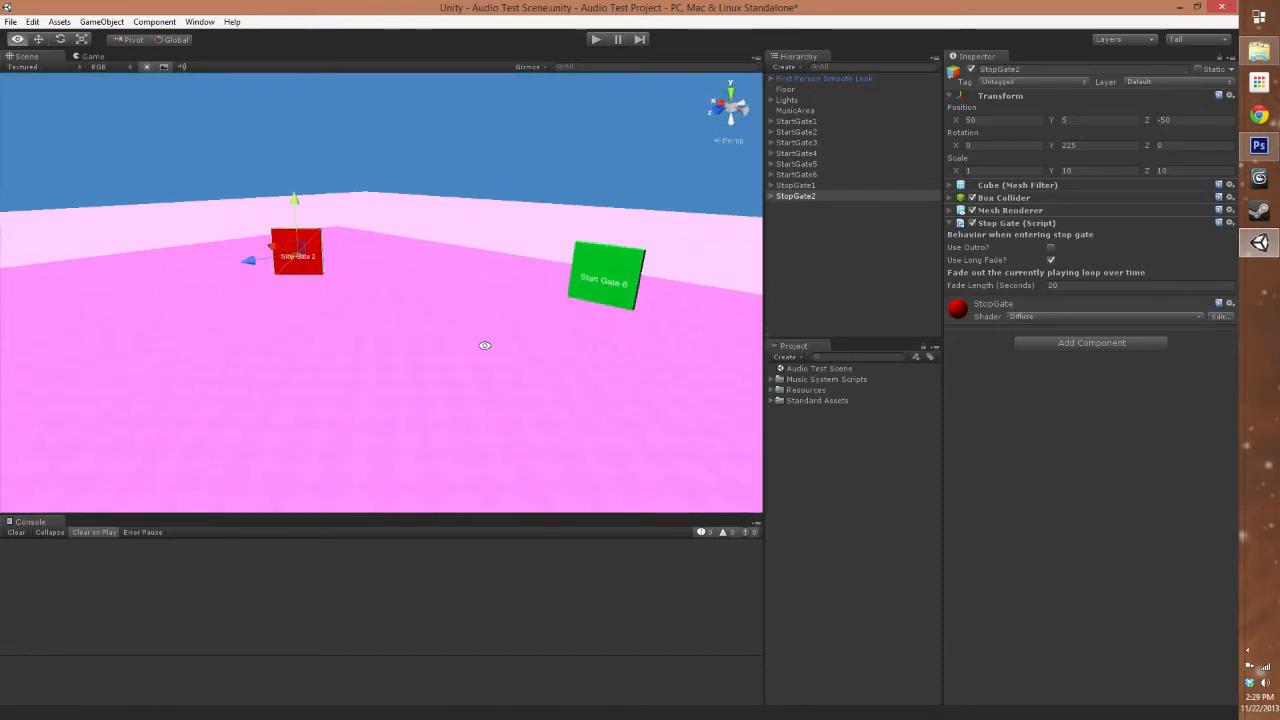
pyautogui.moveTo(660, 350); pyautogui.dragTo(578, 355)
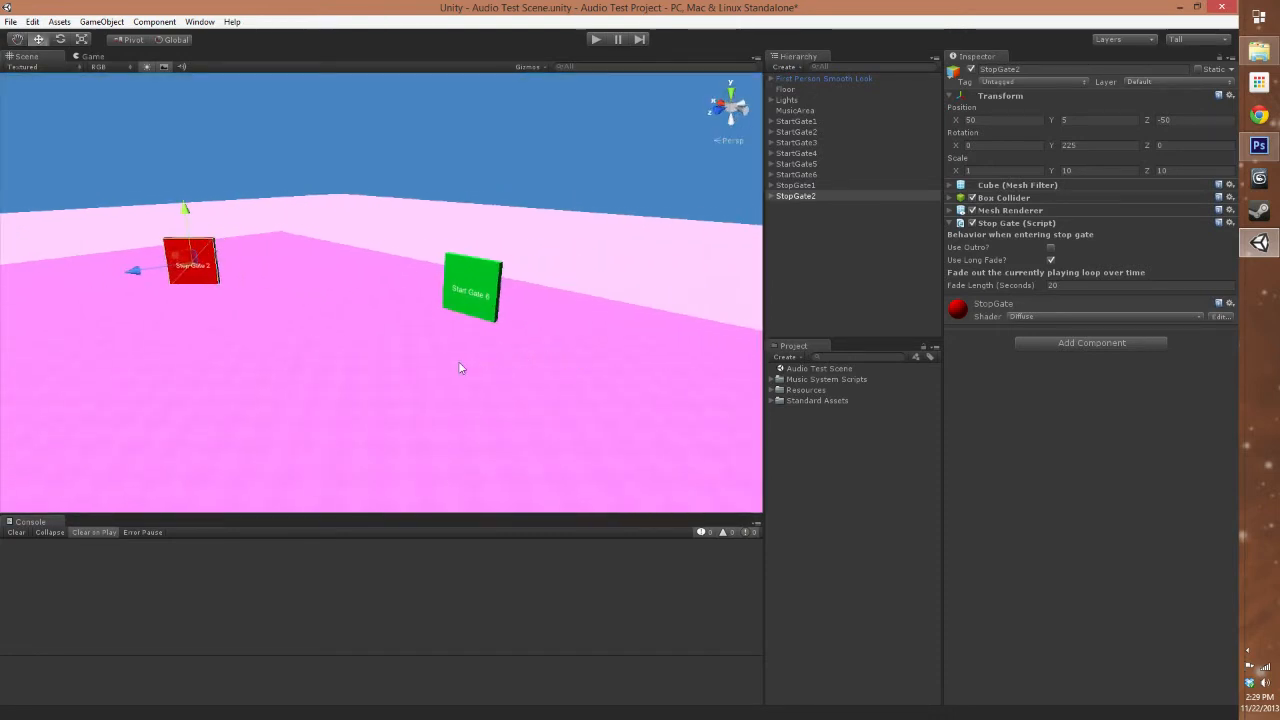
# Select Start Gate 6 again to compare its script settings with those of Stop Gate 2
pyautogui.keyDown('alt'); pyautogui.moveTo(406, 340); pyautogui.dragTo(505, 320); pyautogui.keyUp('alt')
pyautogui.press('w')
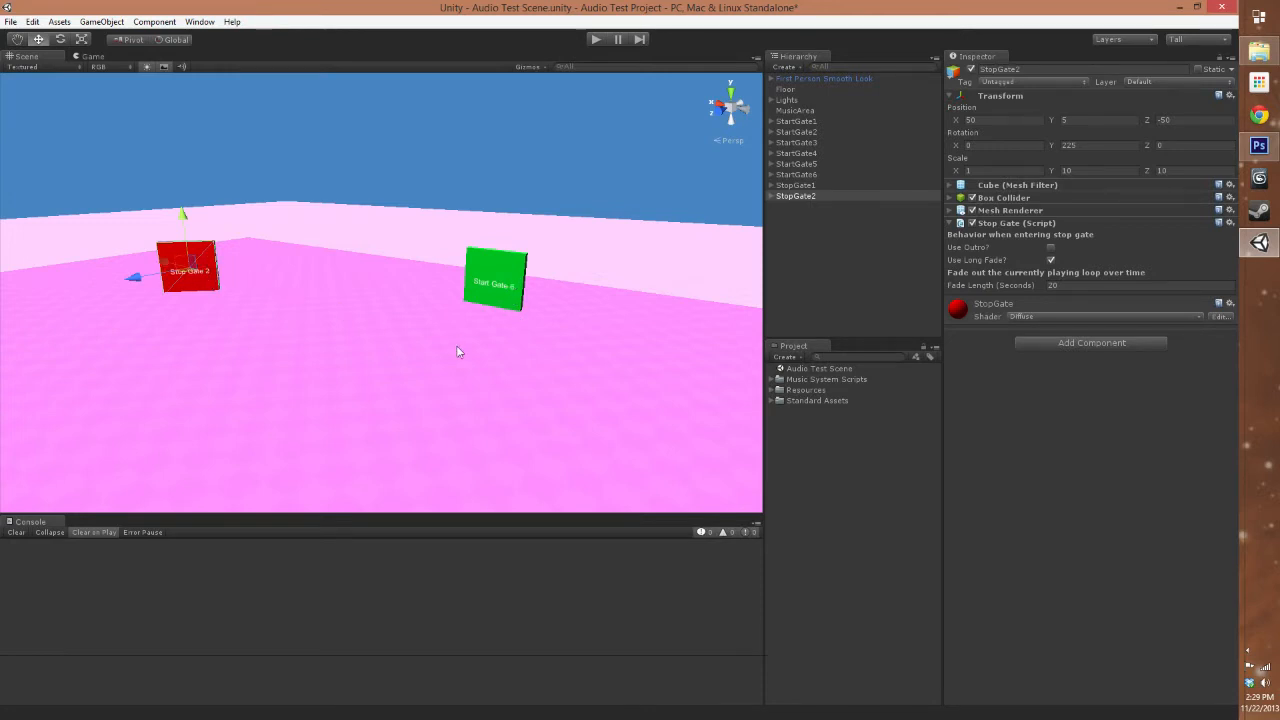
pyautogui.click(509, 269)
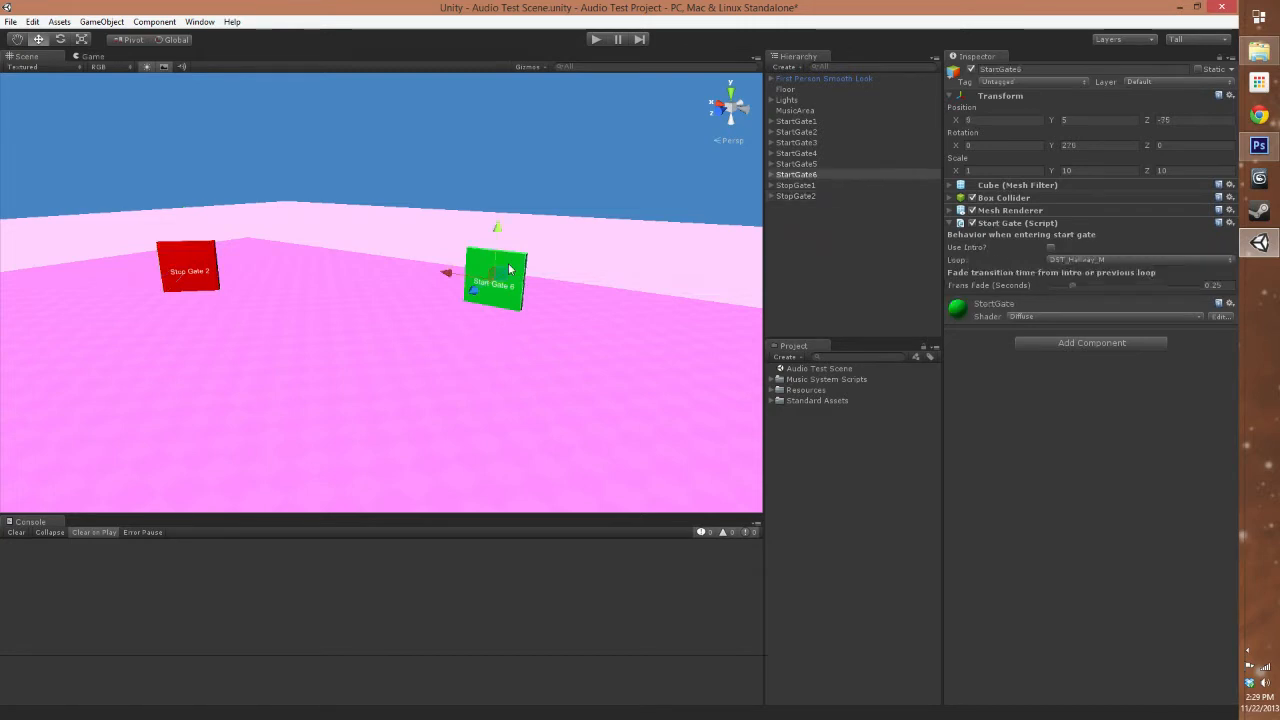
# Select the MusicArea volume enclosing all gates and expand the Resources folder to compare its audio clip list with the music files
pyautogui.scroll(-3, 568, 376)
pyautogui.moveTo(568, 376); pyautogui.dragTo(495, 347, button='middle')
pyautogui.scroll(-3, 500, 370)
pyautogui.scroll(-2, 495, 347)
pyautogui.keyDown('alt'); pyautogui.moveTo(495, 352); pyautogui.dragTo(302, 382); pyautogui.keyUp('alt')
pyautogui.click(504, 326)
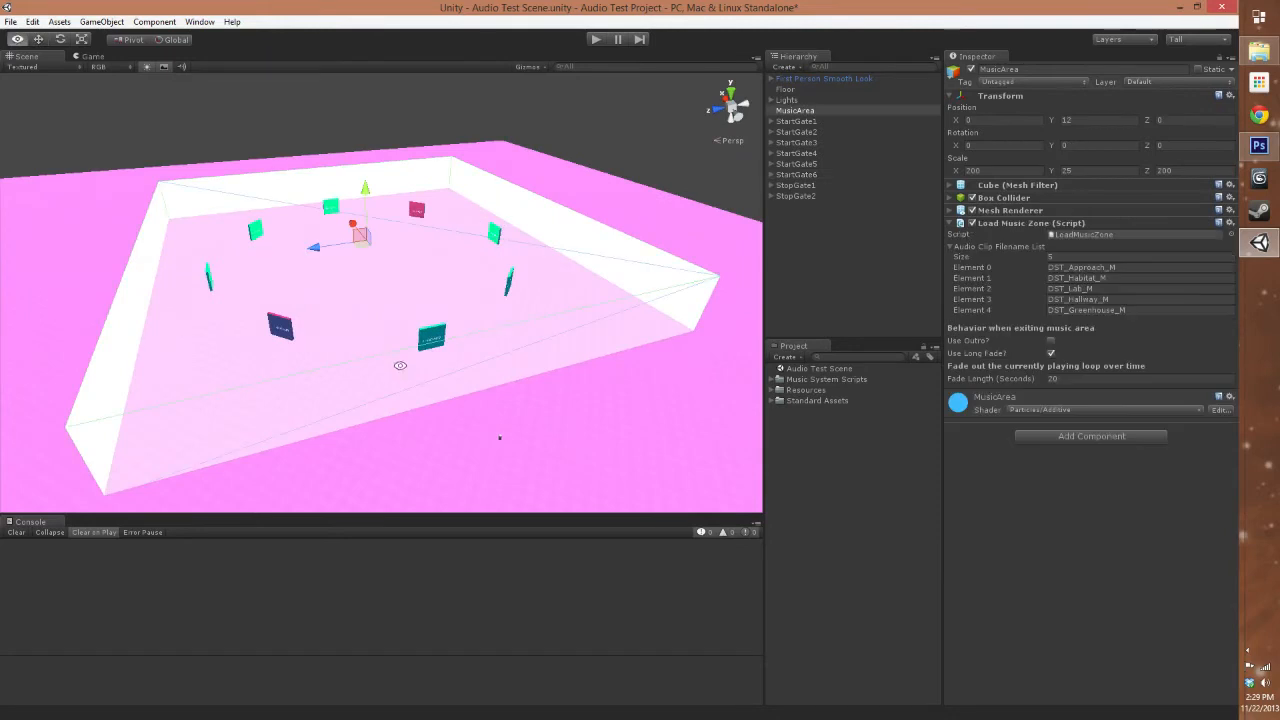
pyautogui.keyDown('alt'); pyautogui.moveTo(504, 326); pyautogui.dragTo(317, 392); pyautogui.keyUp('alt')
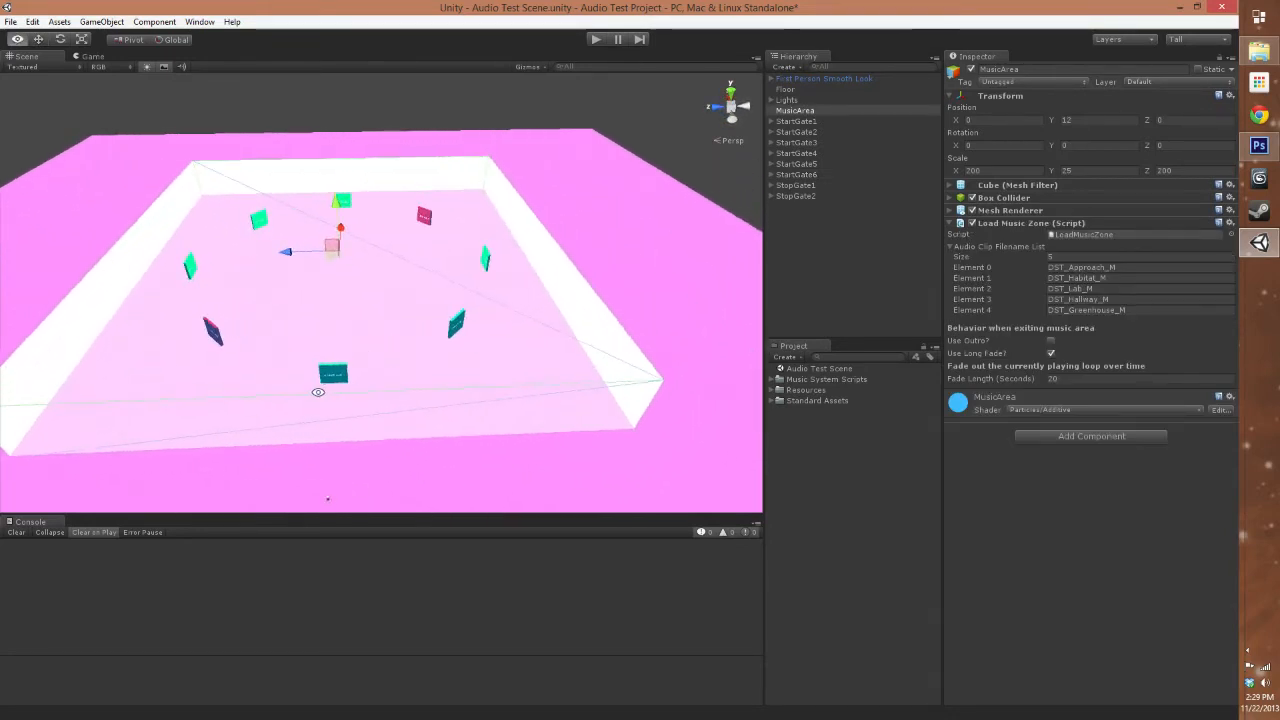
pyautogui.click(772, 390)
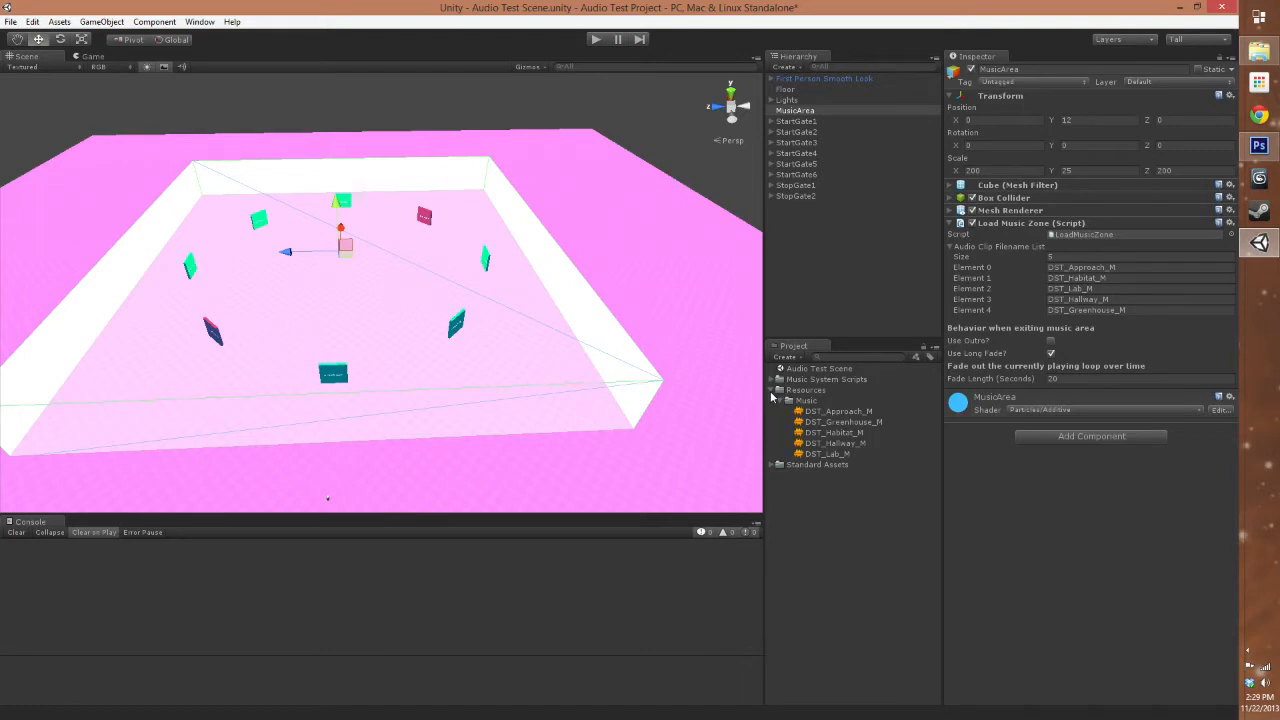
pyautogui.keyDown('alt'); pyautogui.moveTo(403, 353); pyautogui.dragTo(535, 319); pyautogui.keyUp('alt')
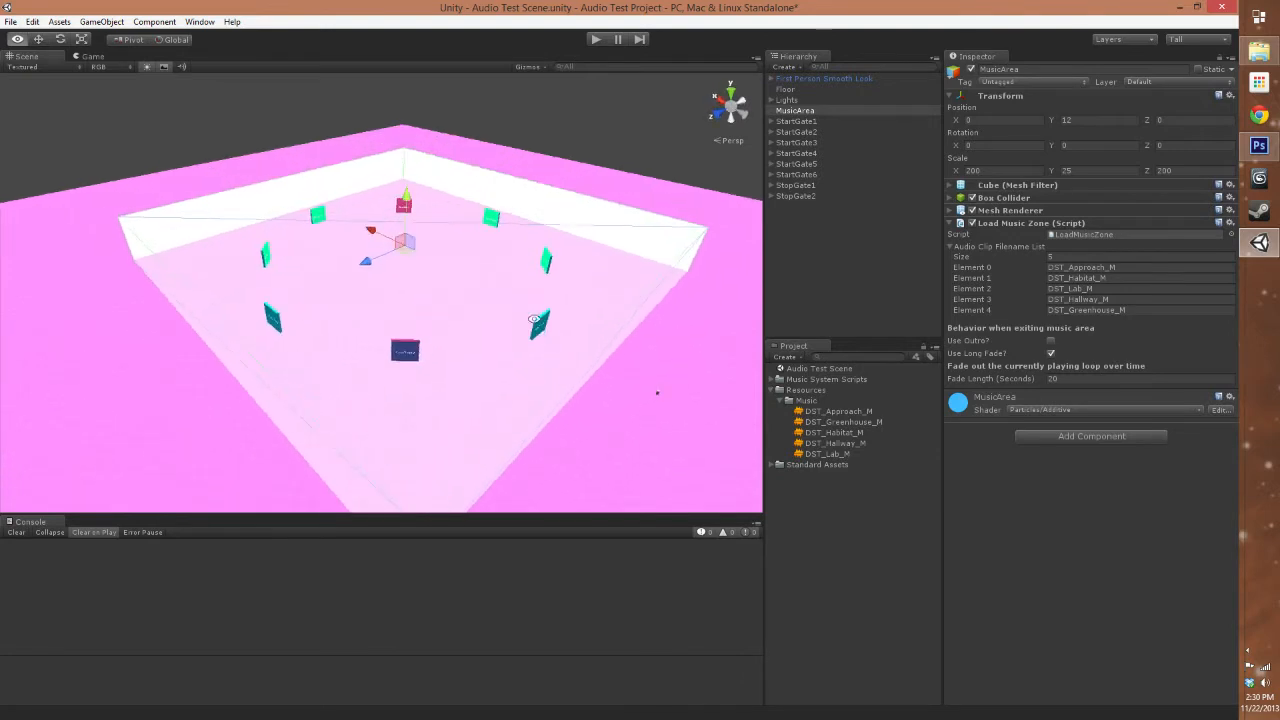
# Enter play mode and walk the first-person character into the MusicArea and through Start Gate 4
pyautogui.click(594, 40)
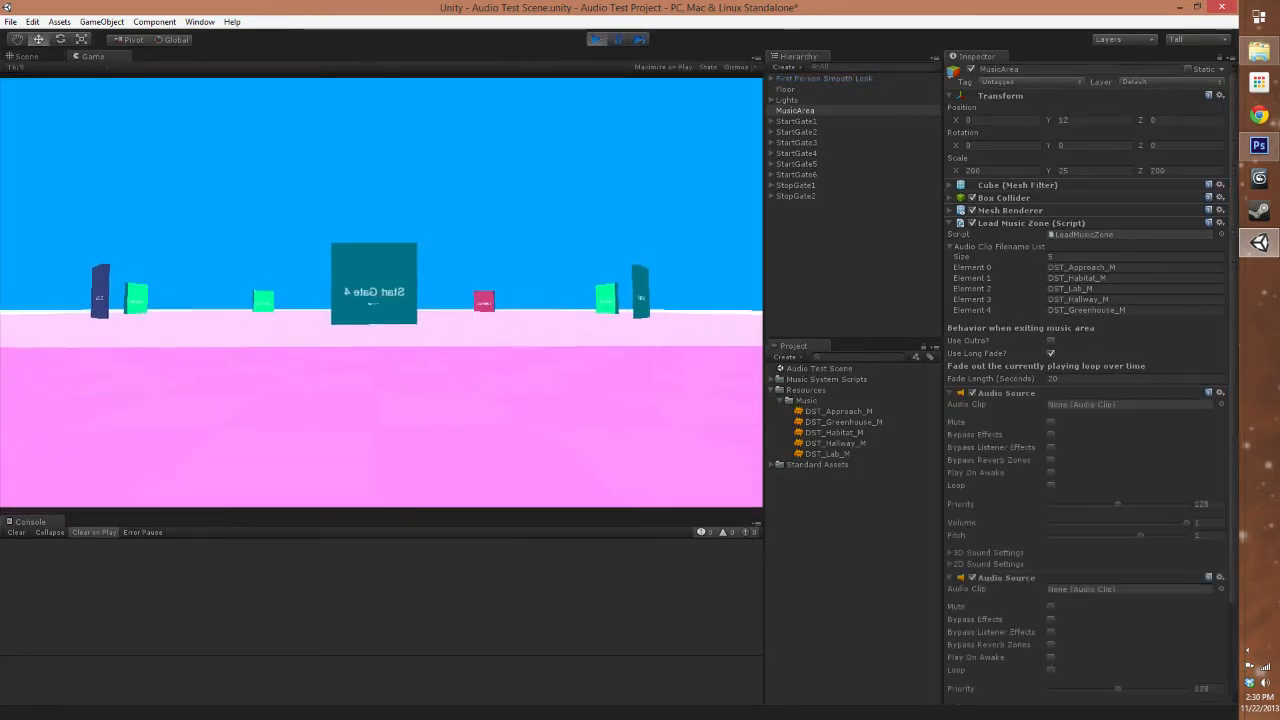
pyautogui.press('w')
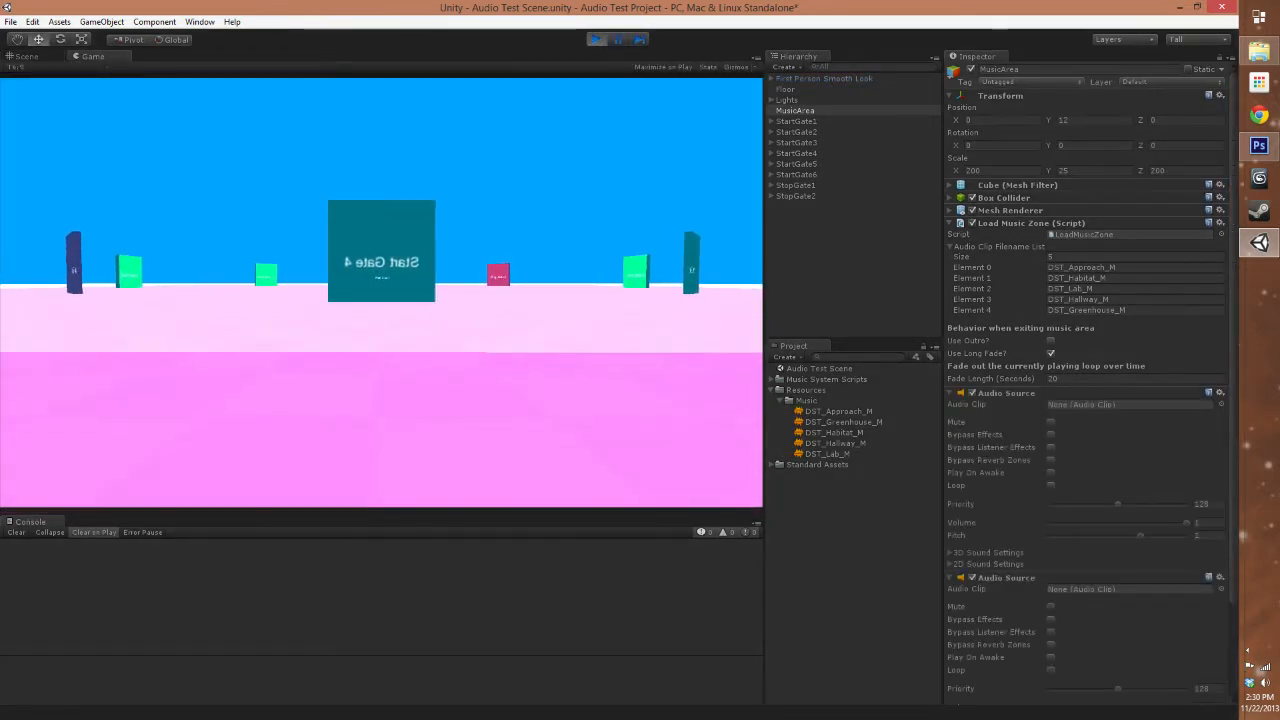
pyautogui.press('w')
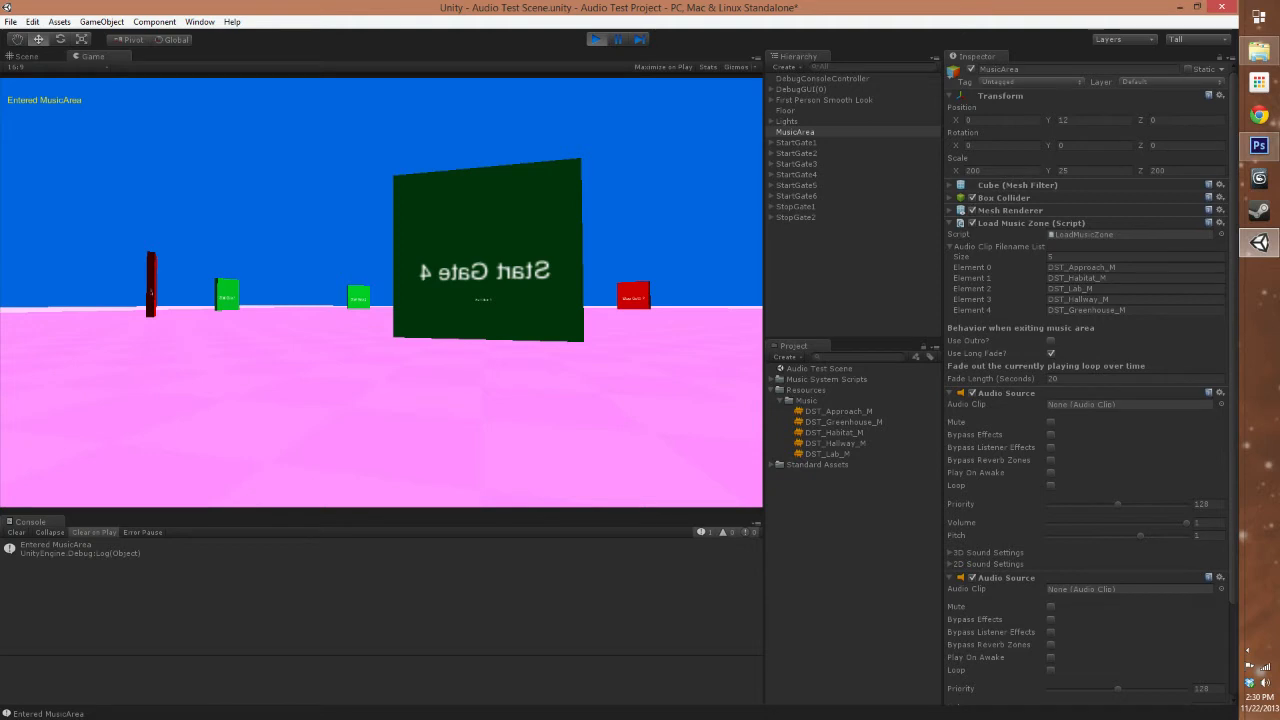
pyautogui.press('w')
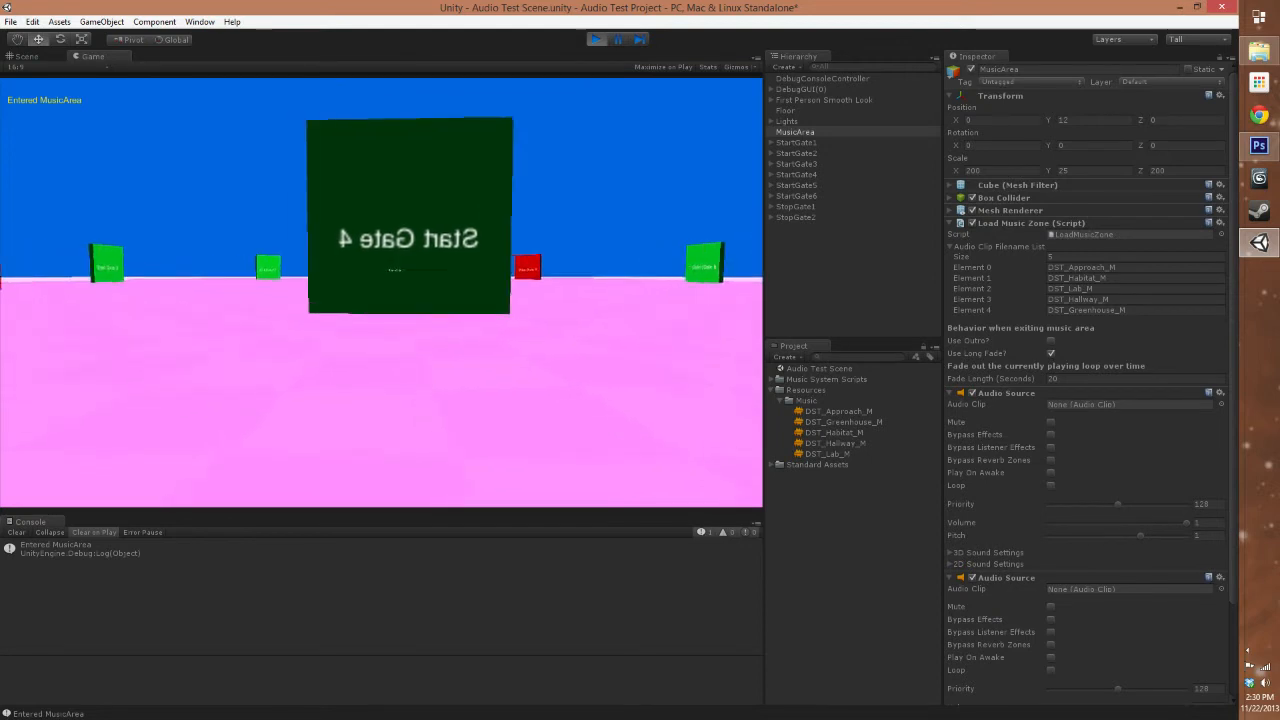
pyautogui.press('w')
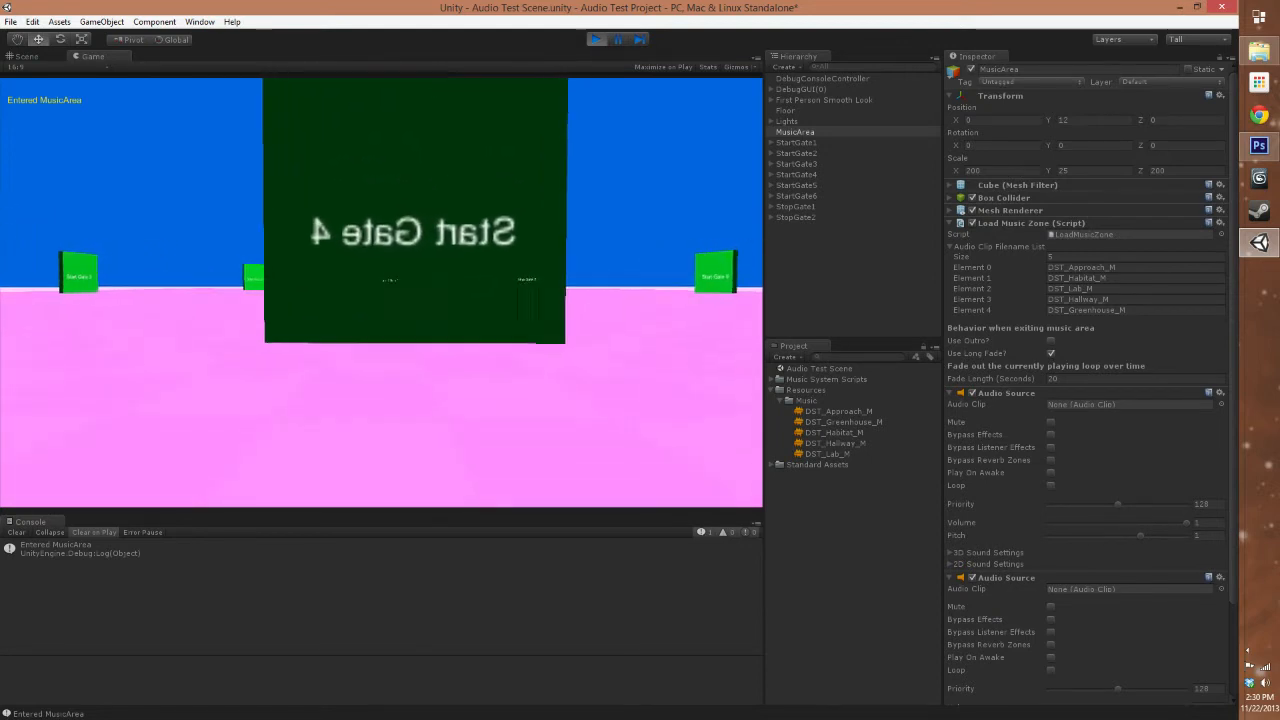
# Walk among the gates inside the MusicArea until the delayed loop starts playing, and stop play mode
pyautogui.press('w')
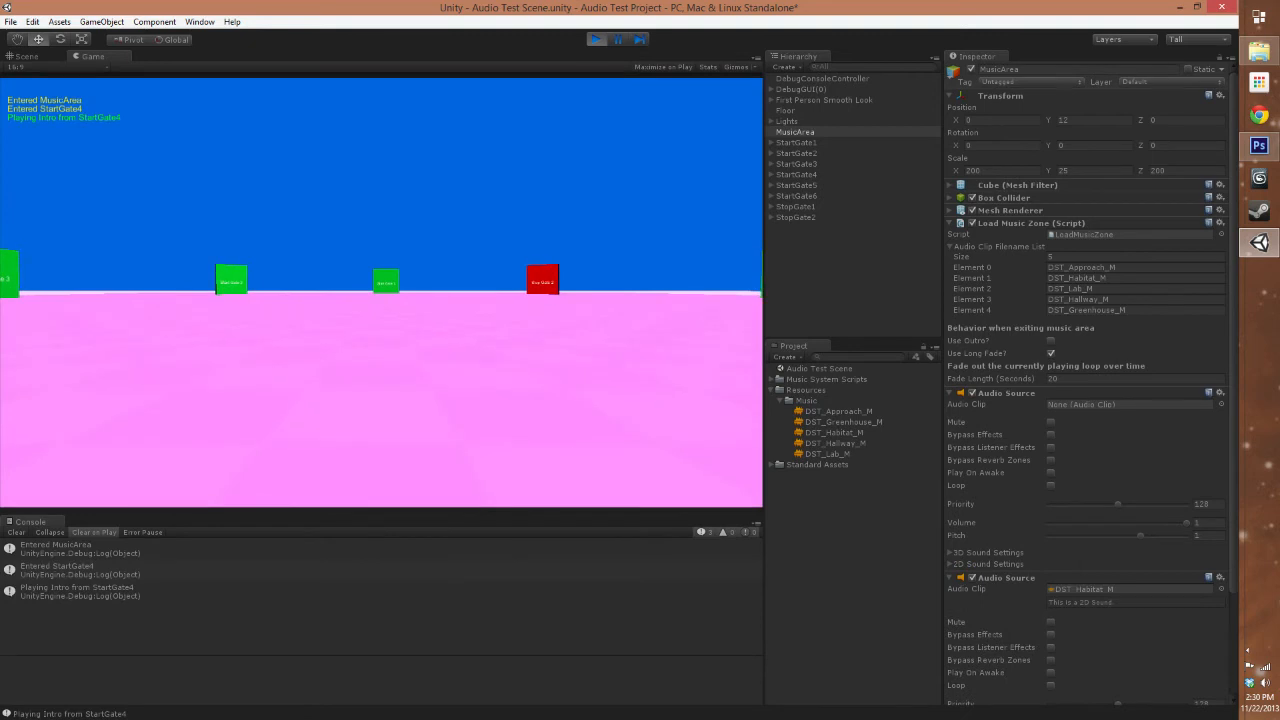
pyautogui.press('w')
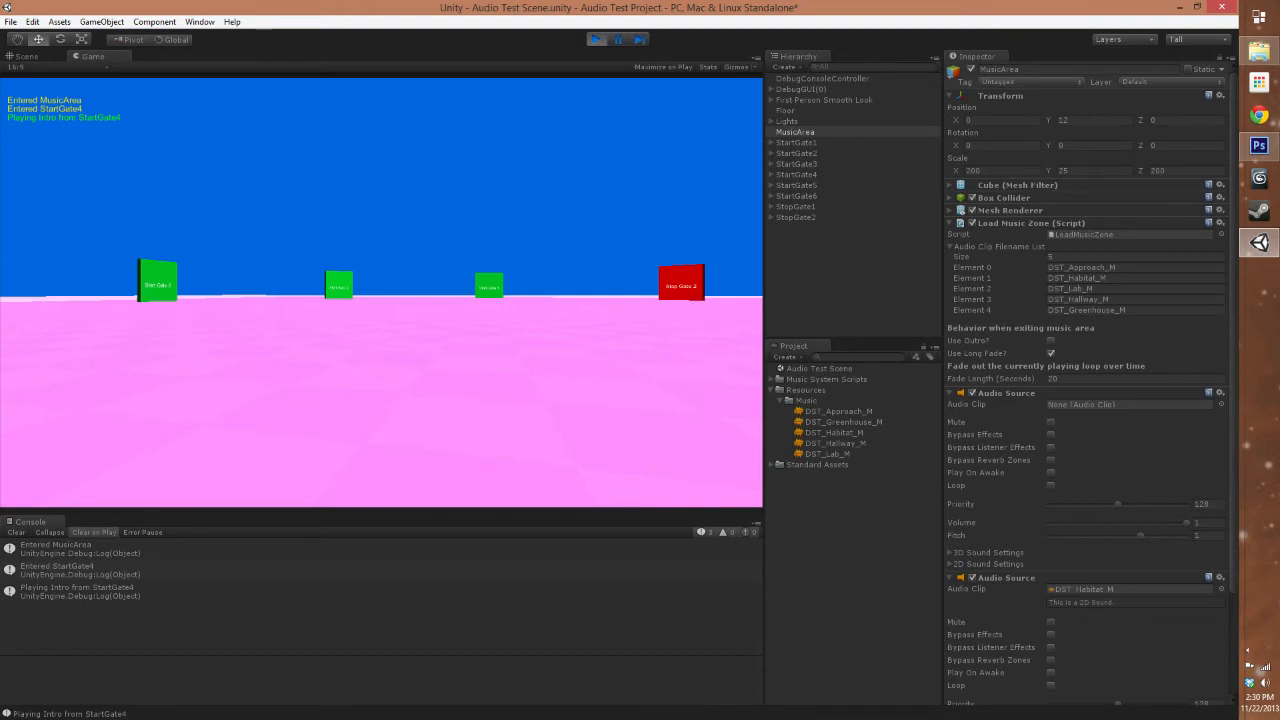
pyautogui.press('w')
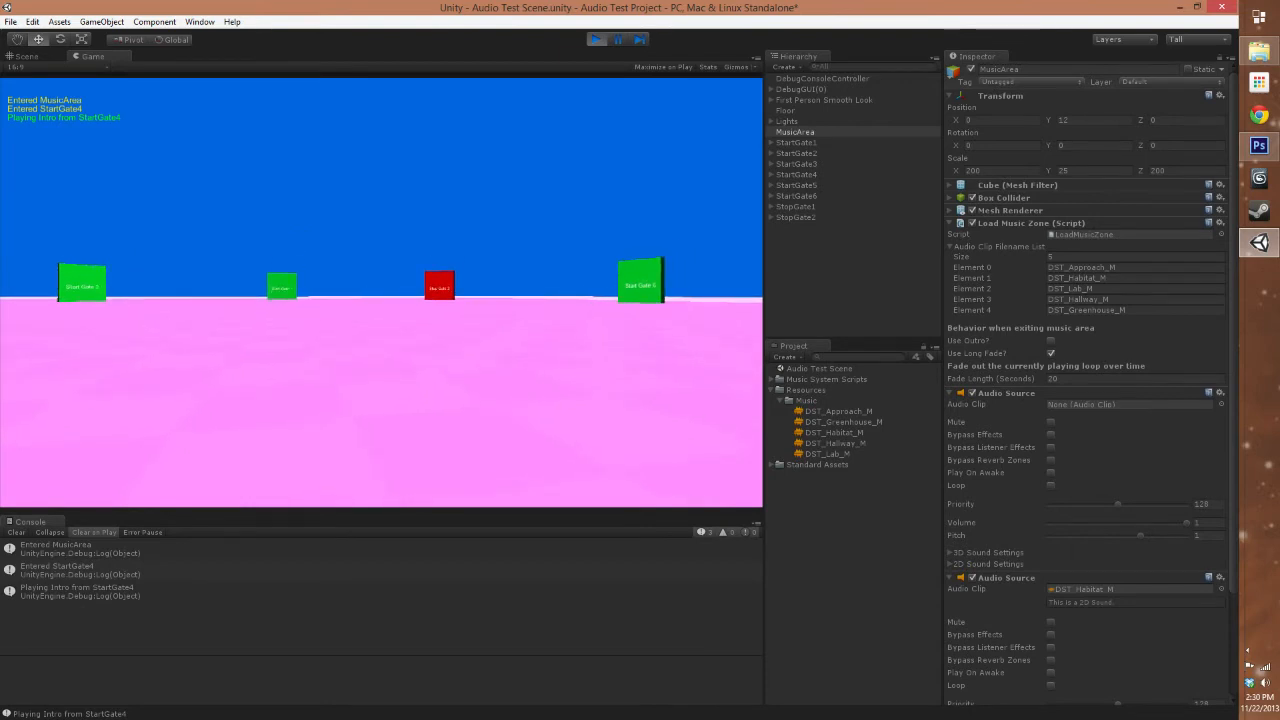
pyautogui.press('w')
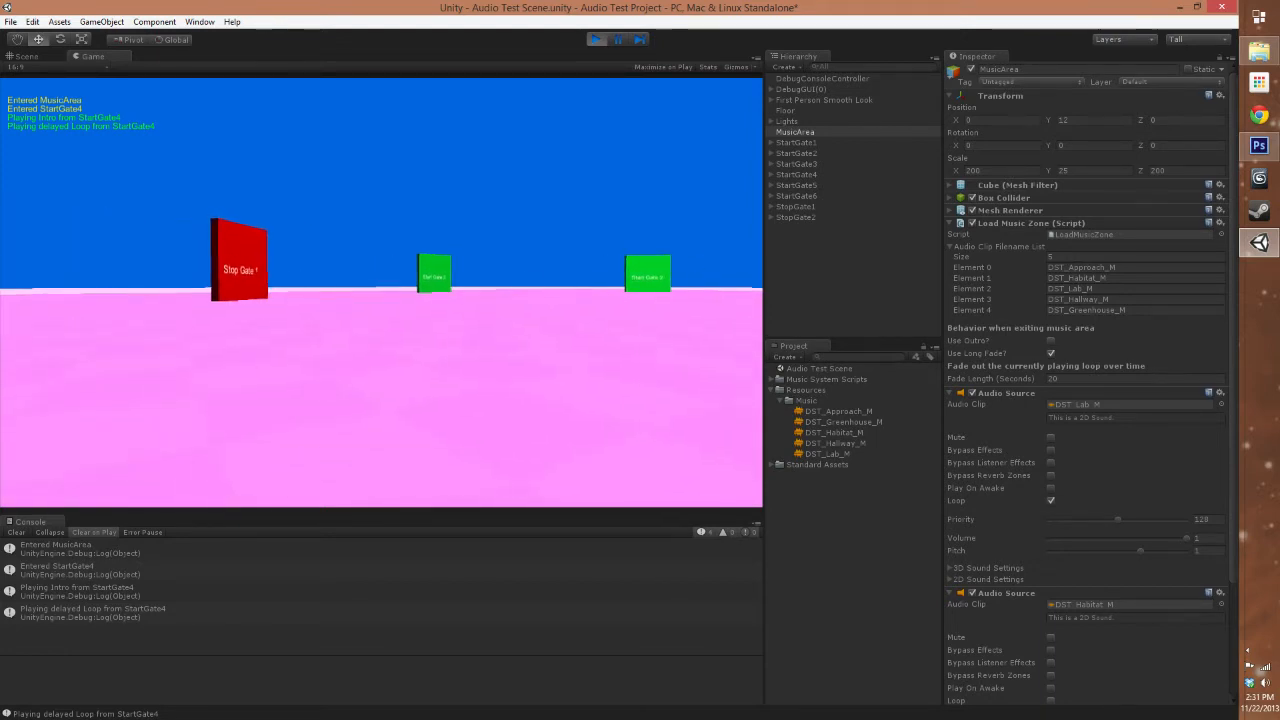
pyautogui.click(595, 40)
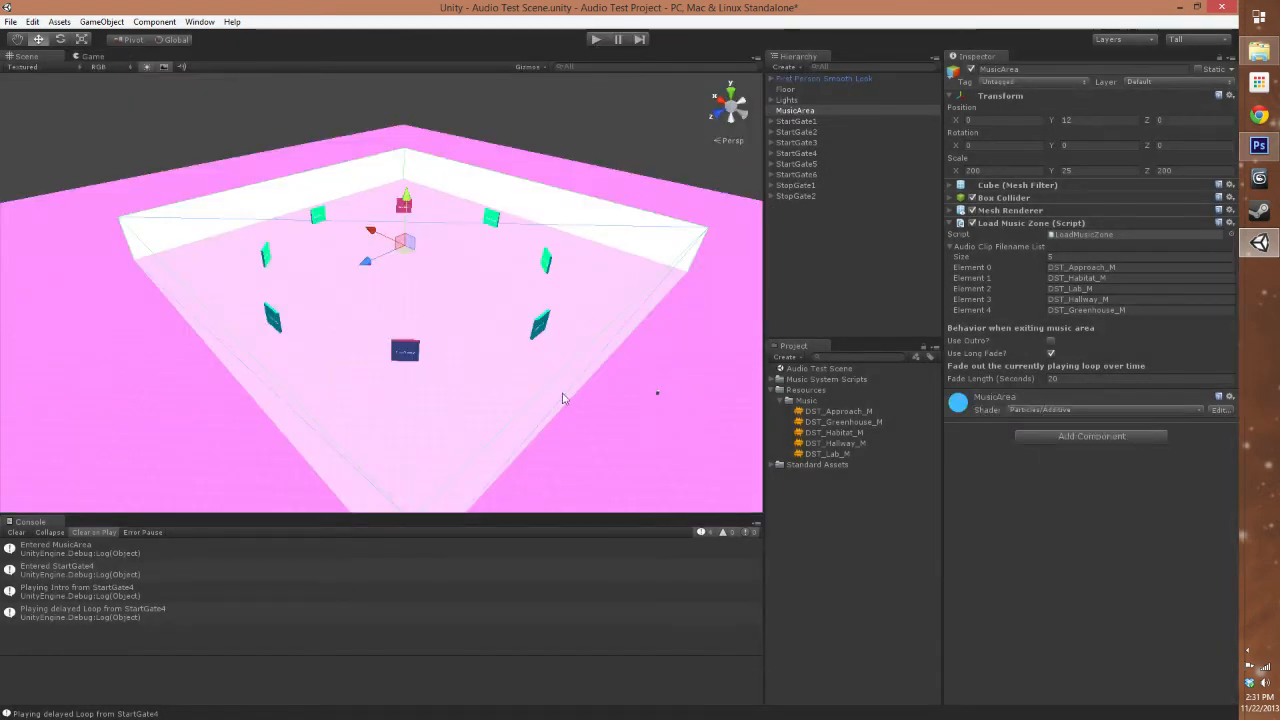
# Check StartGate4's intro and loop settings, and walk through that gate again in a new play session
pyautogui.click(818, 155)
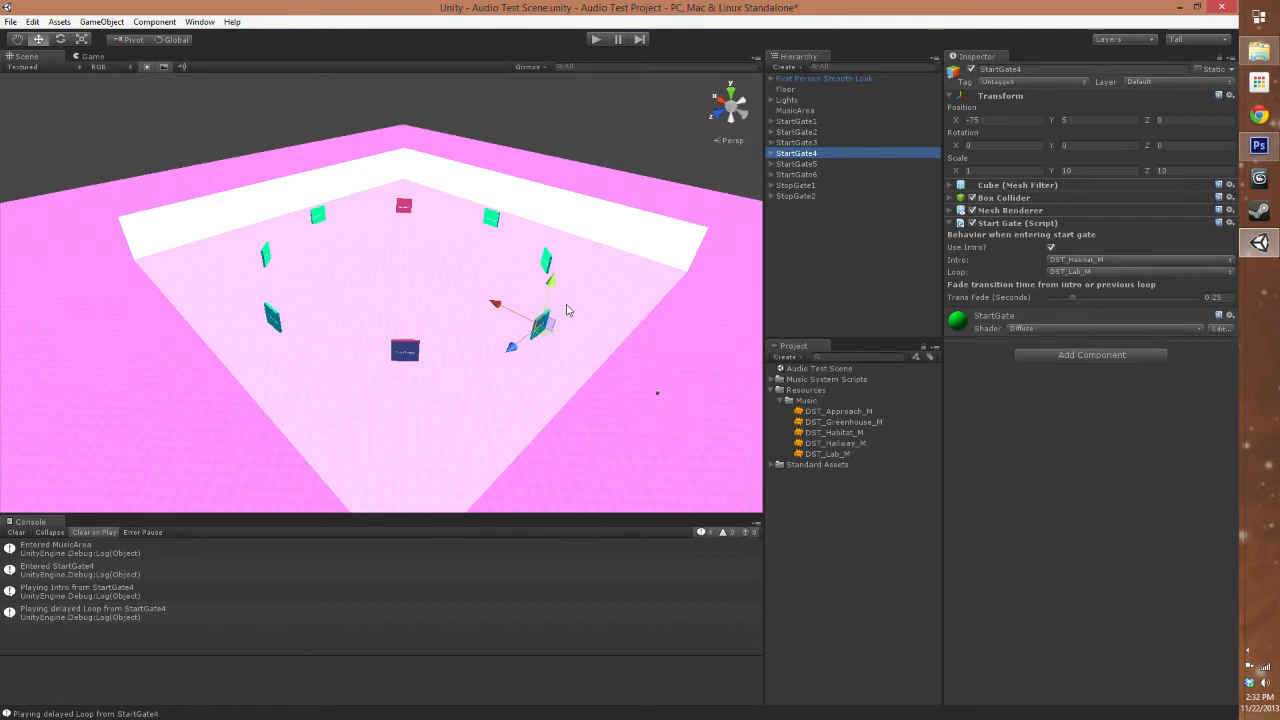
pyautogui.click(597, 38)
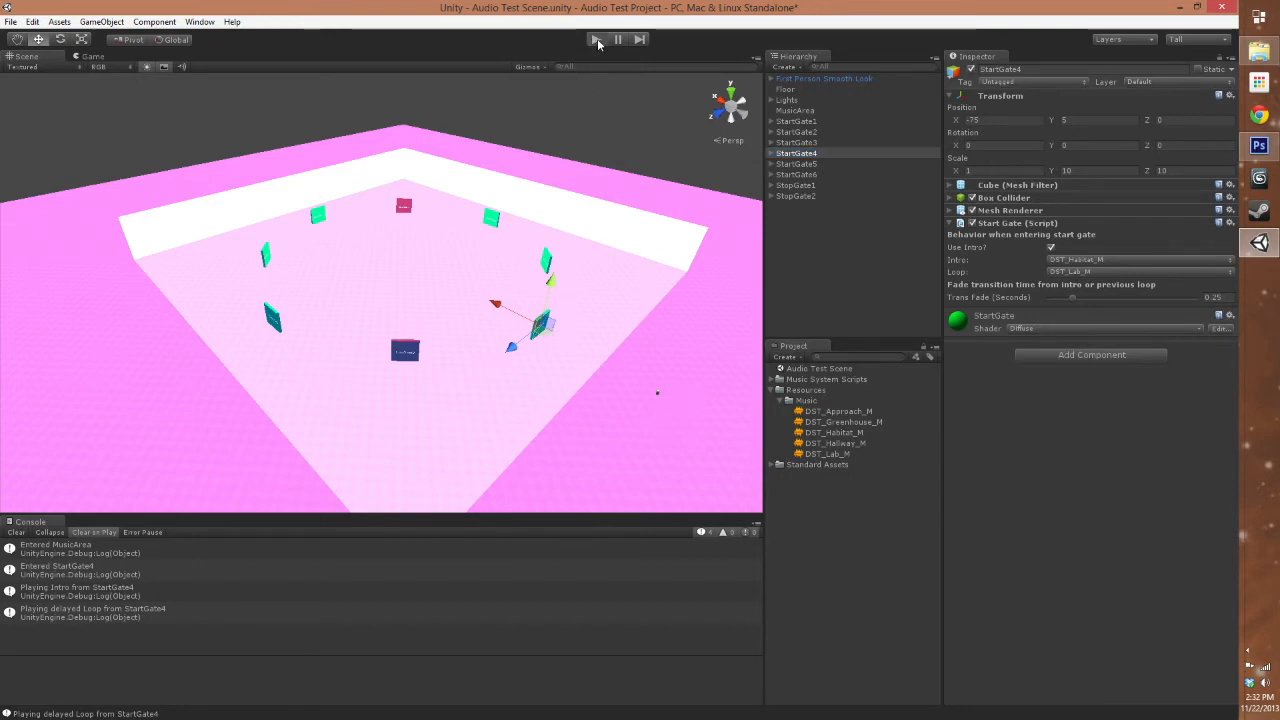
pyautogui.press('w')
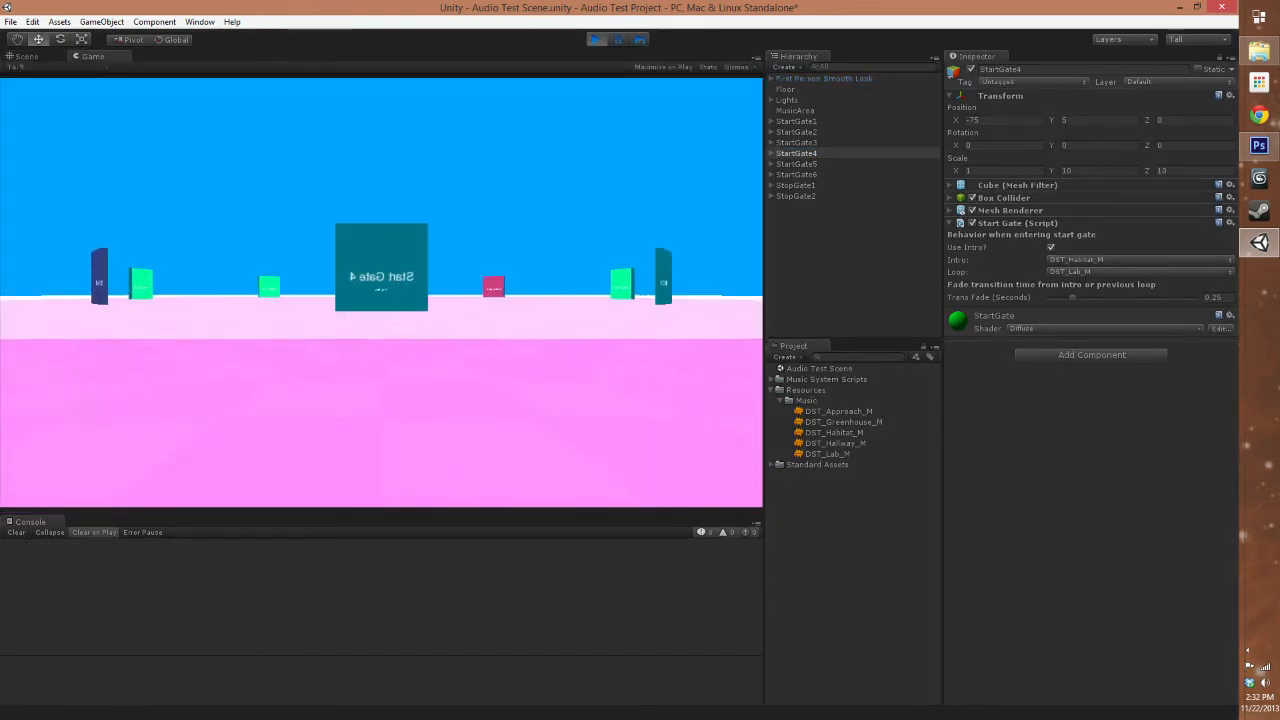
pyautogui.press('w')
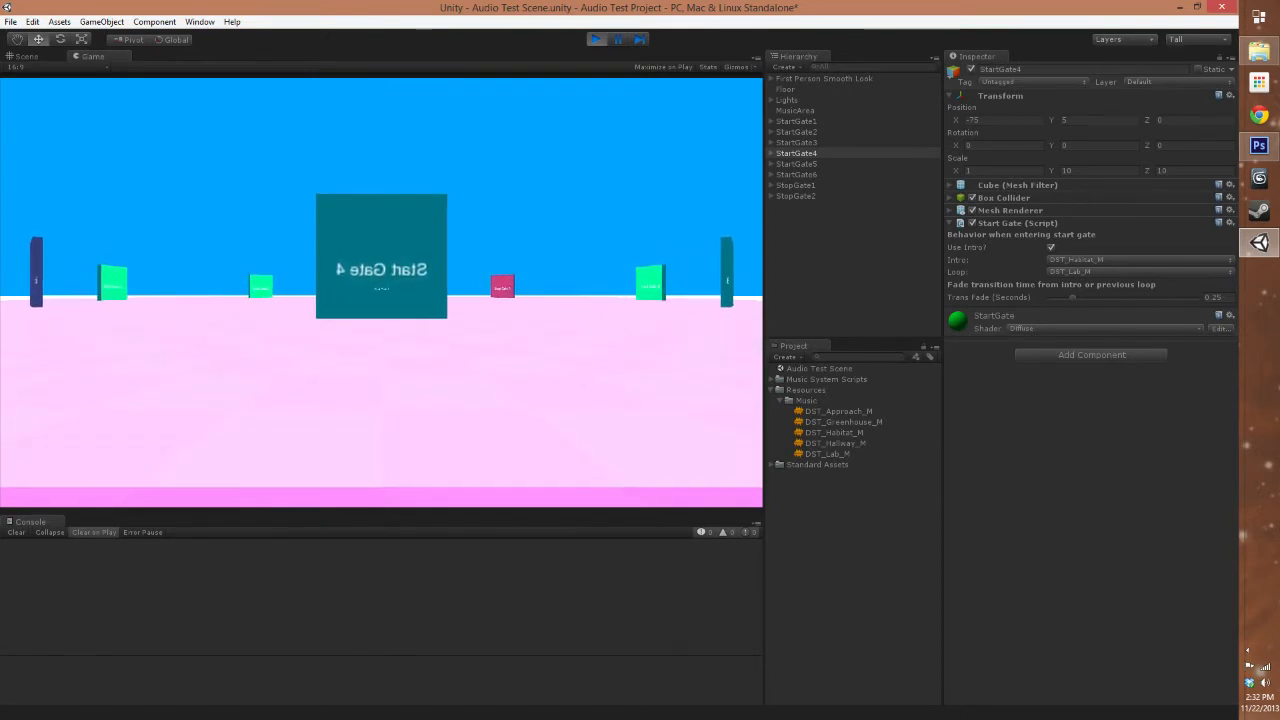
pyautogui.press('w')
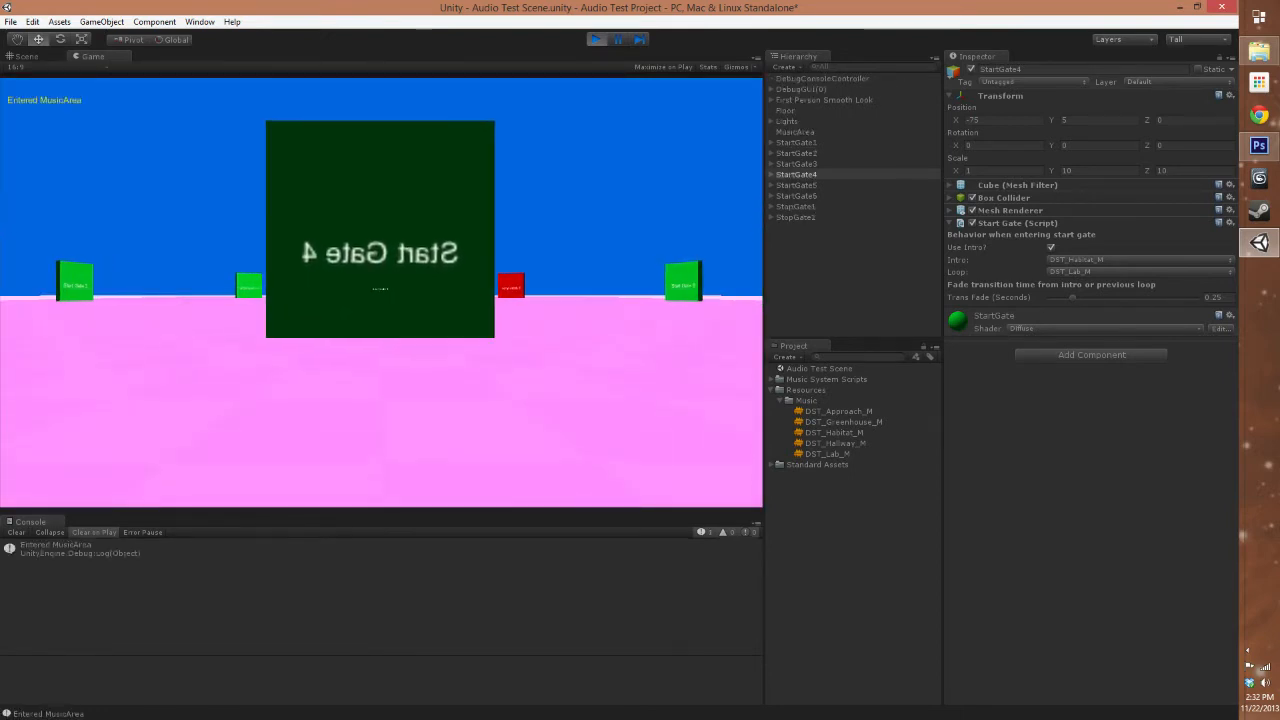
pyautogui.press('w')
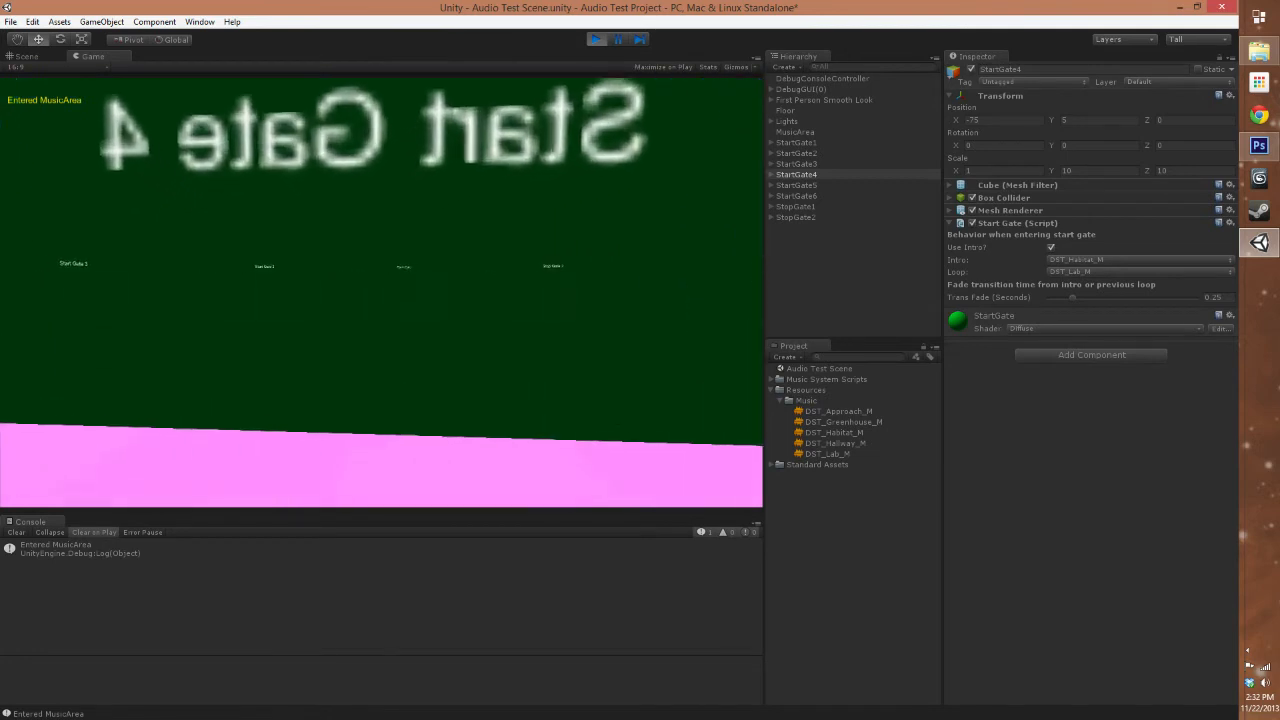
# Walk through Start Gate 4 to trigger its intro and continue through Stop Gate 1 inside the MusicArea
pyautogui.press('w')
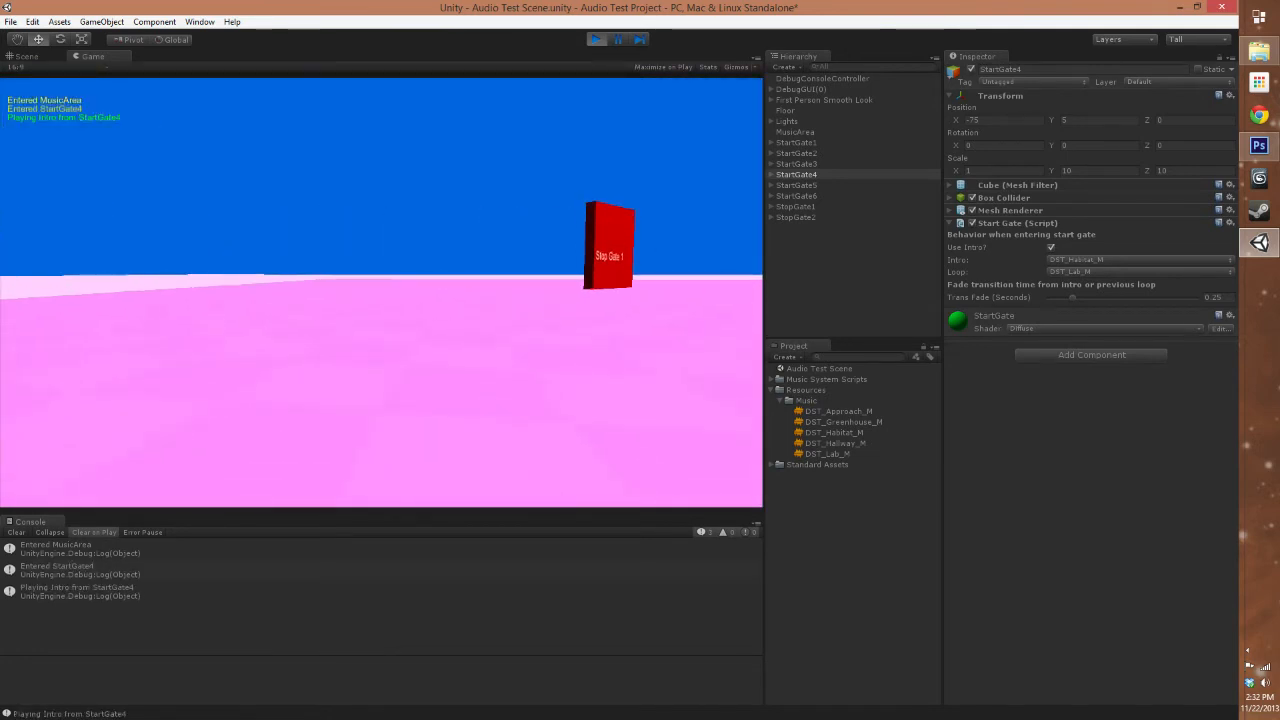
pyautogui.press('w')
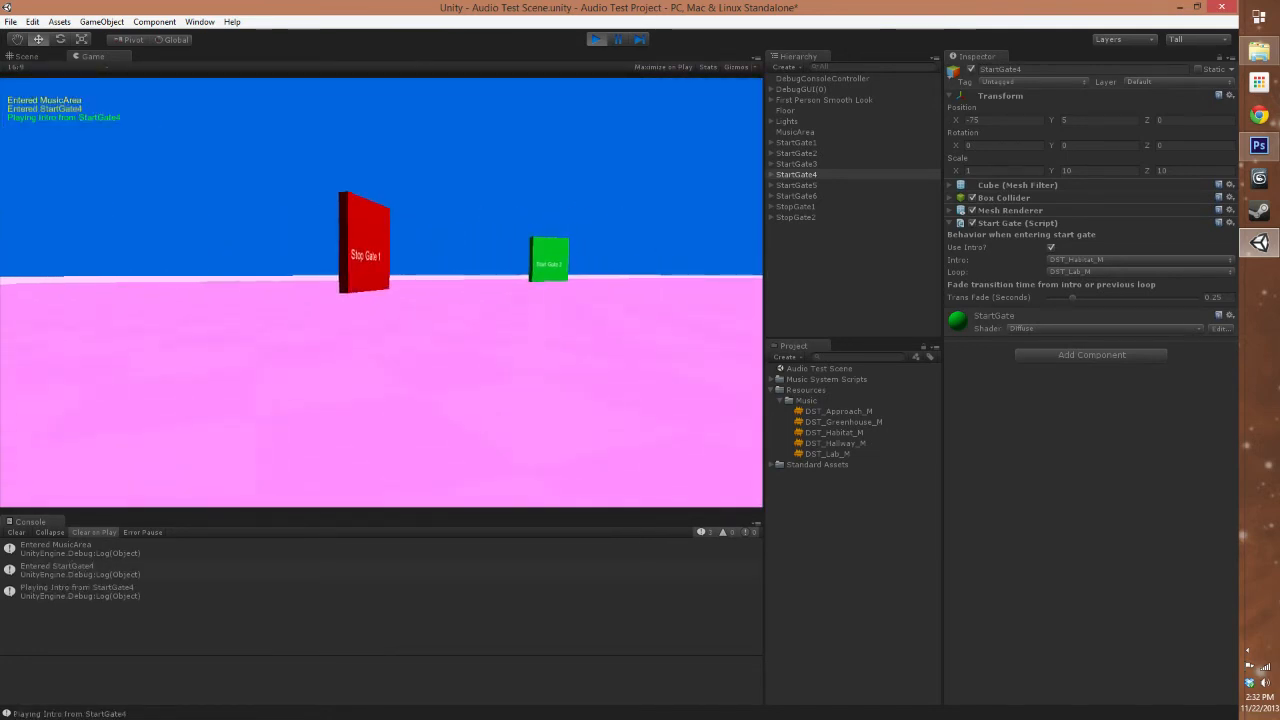
pyautogui.press('w')
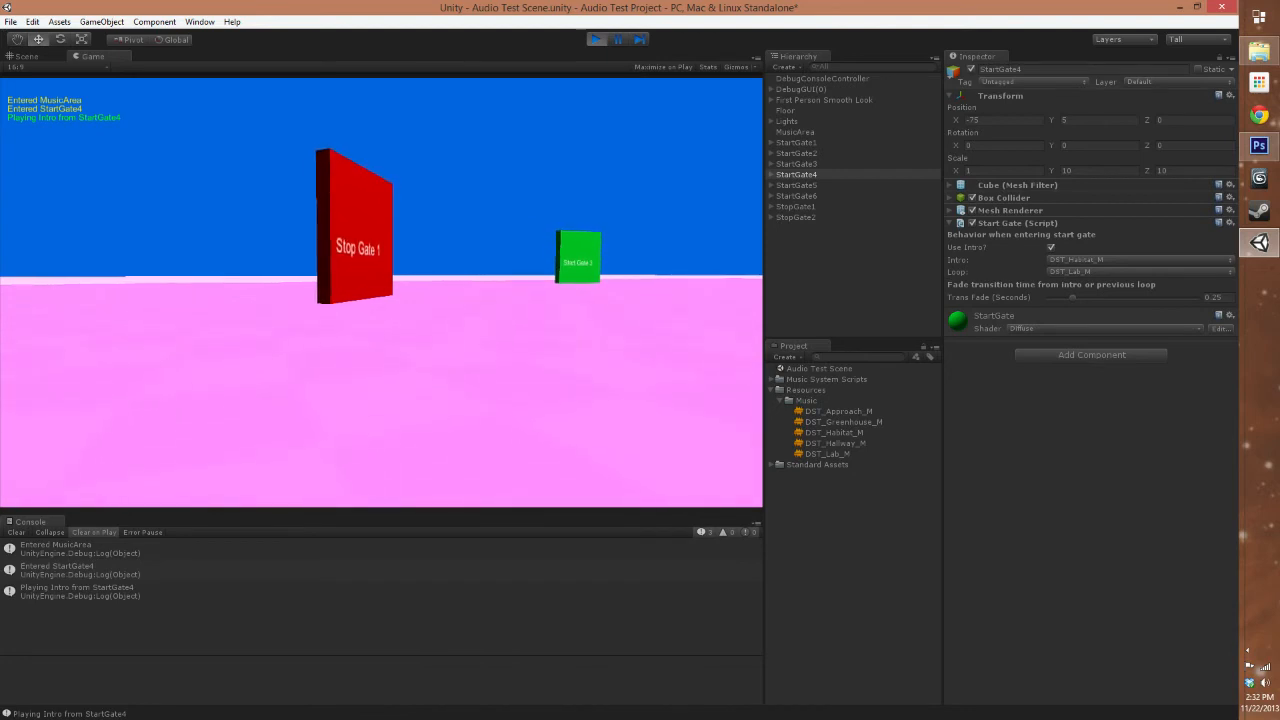
pyautogui.press('w')
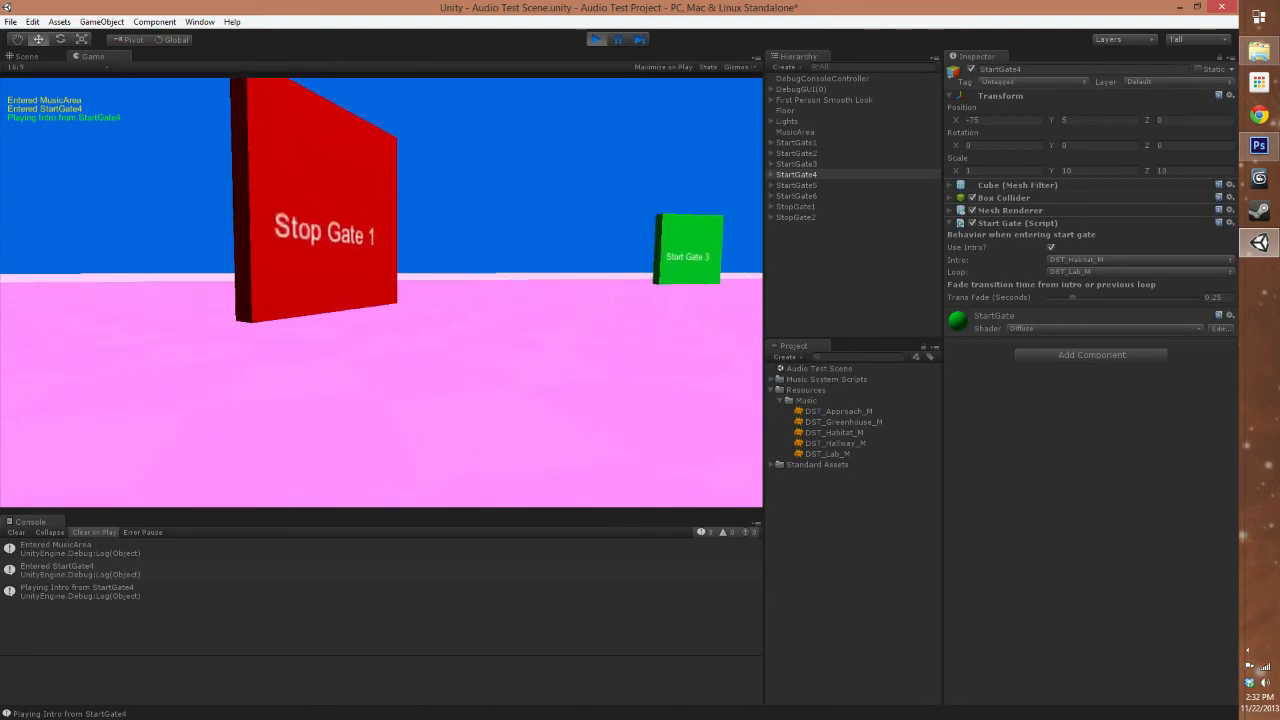
pyautogui.press('w')
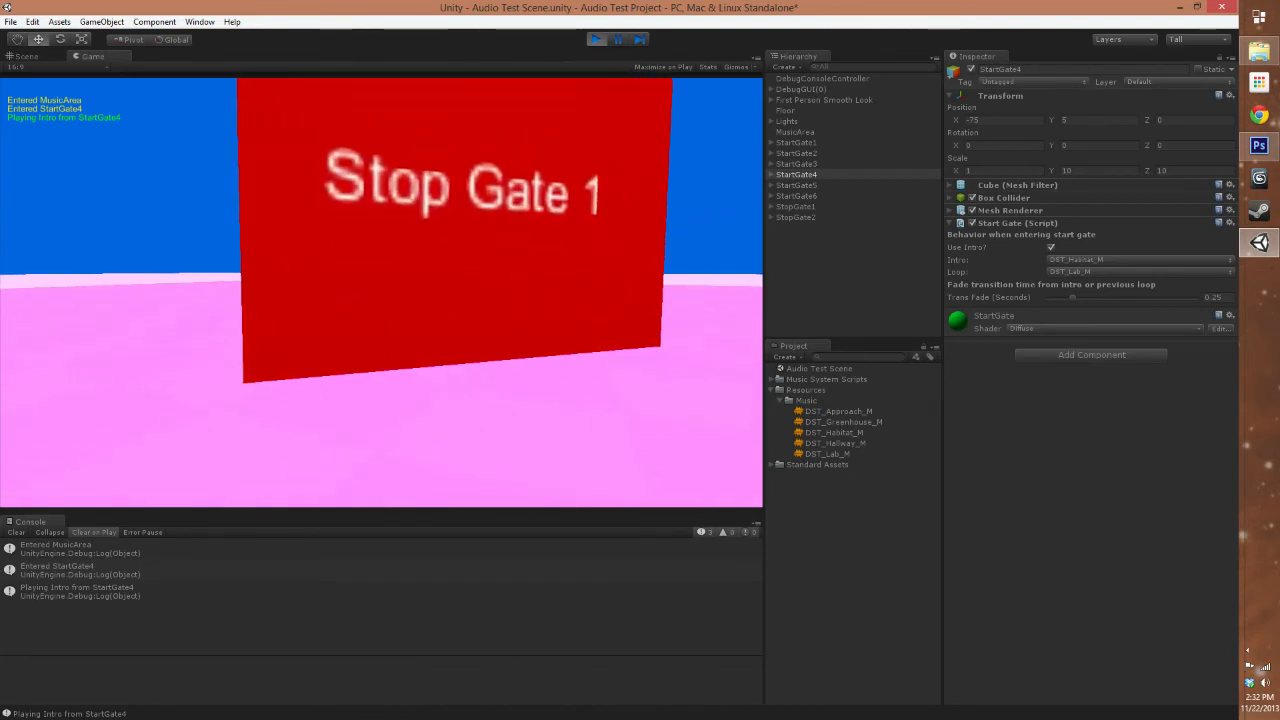
pyautogui.press('w')
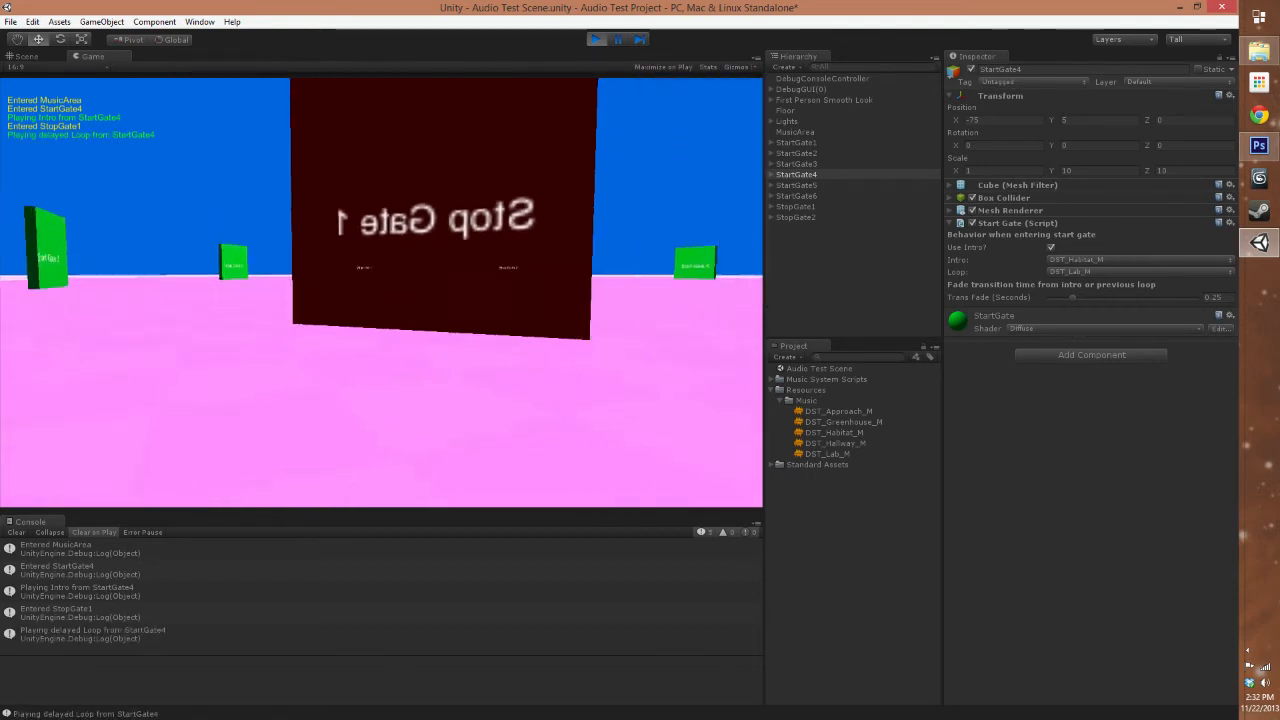
# Cross the MusicArea from behind Stop Gate 1 toward Stop Gate 2 until all music stops
pyautogui.press('w')
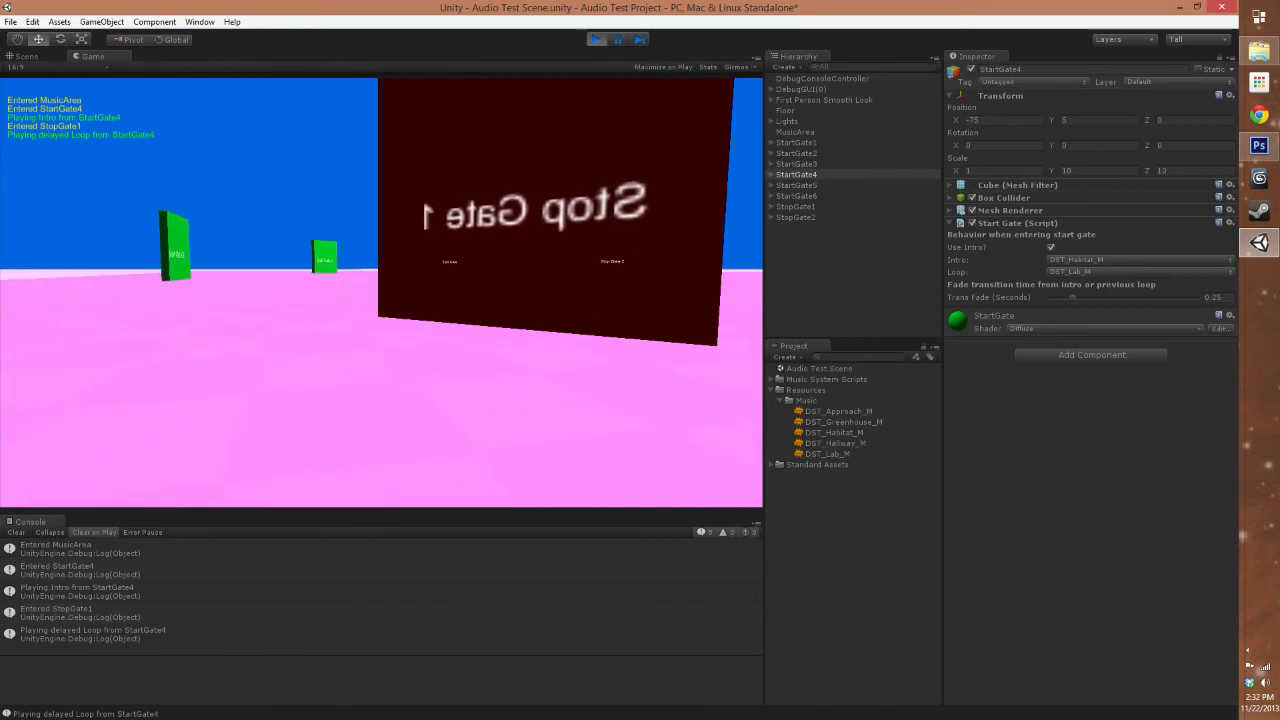
pyautogui.press('w')
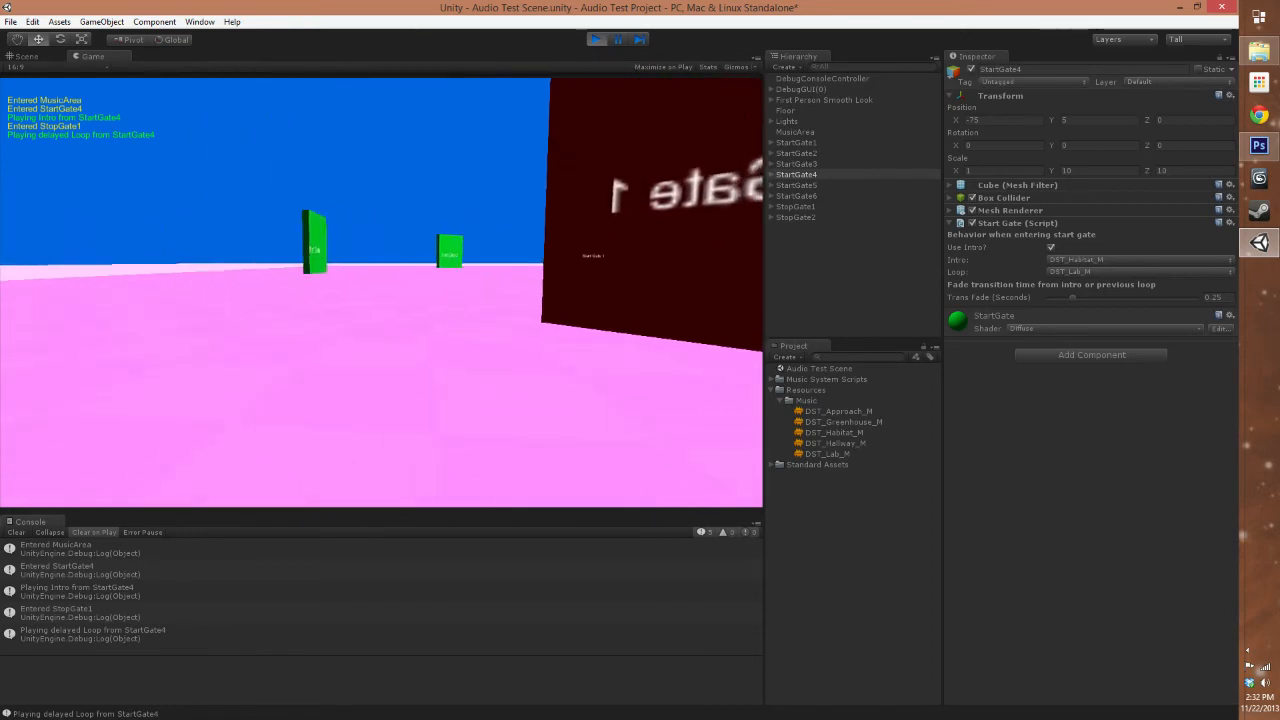
pyautogui.press('w')
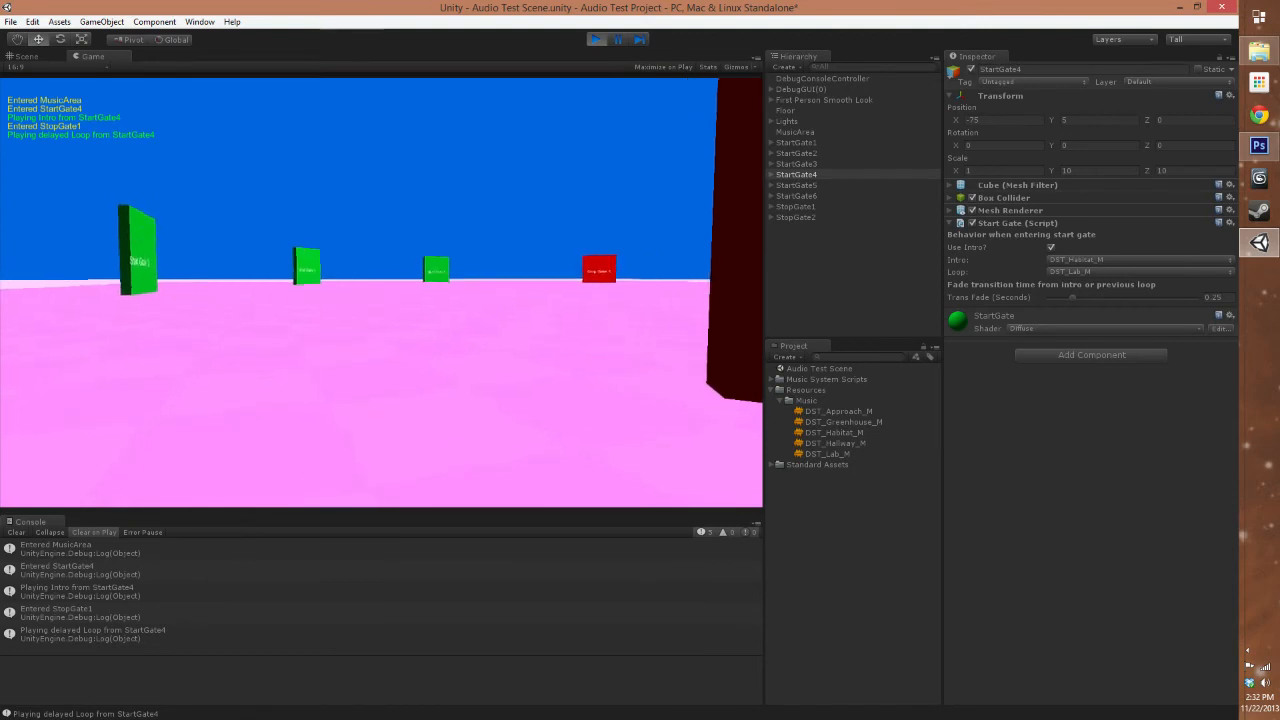
pyautogui.press('w')
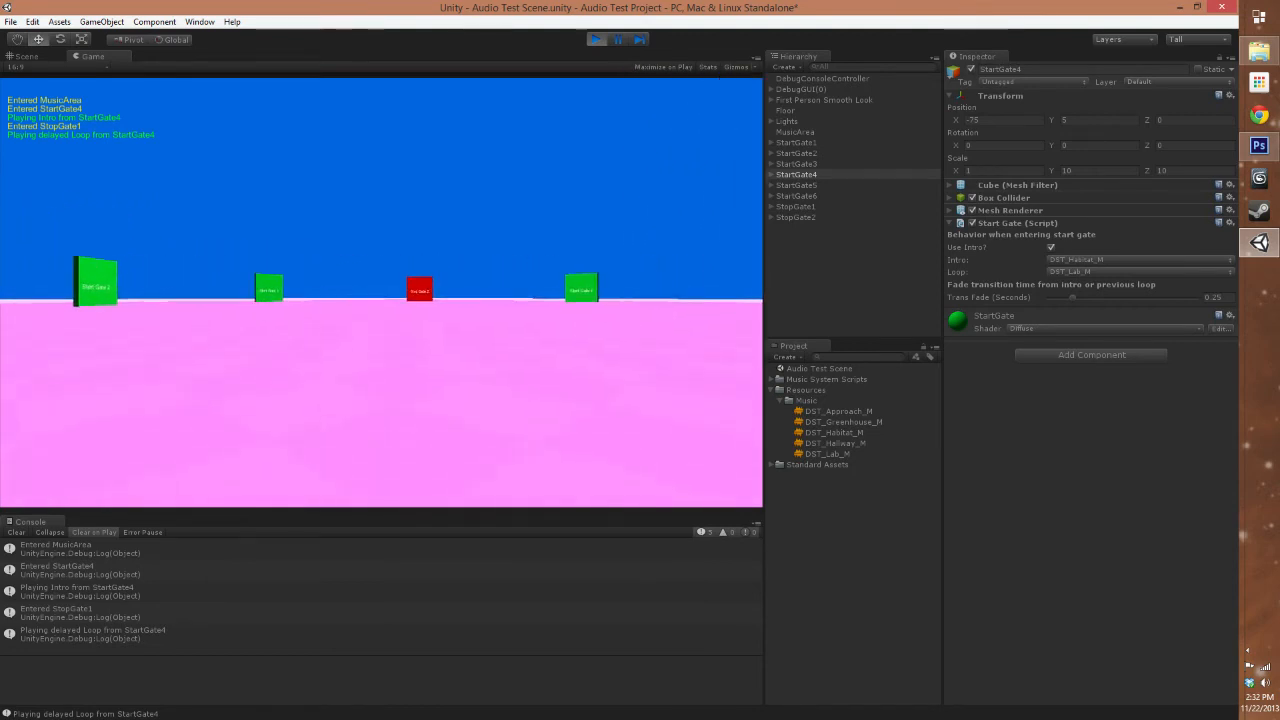
pyautogui.press('w')
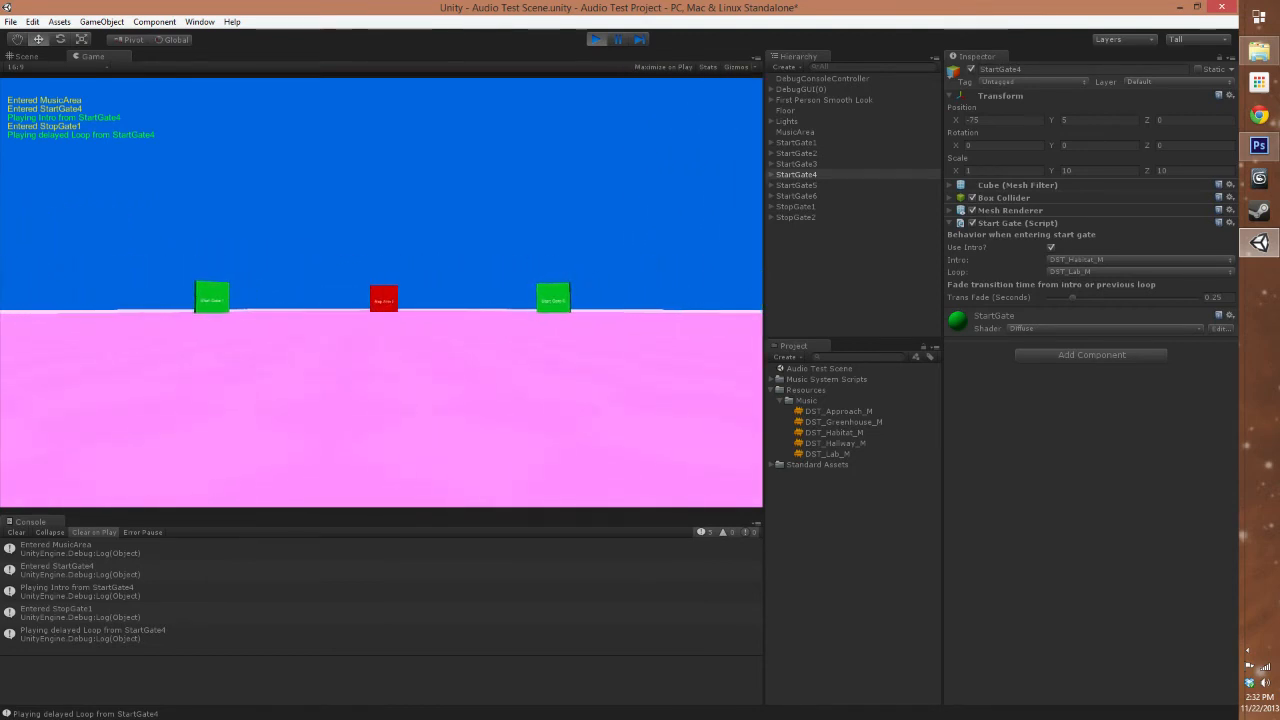
pyautogui.press('w')
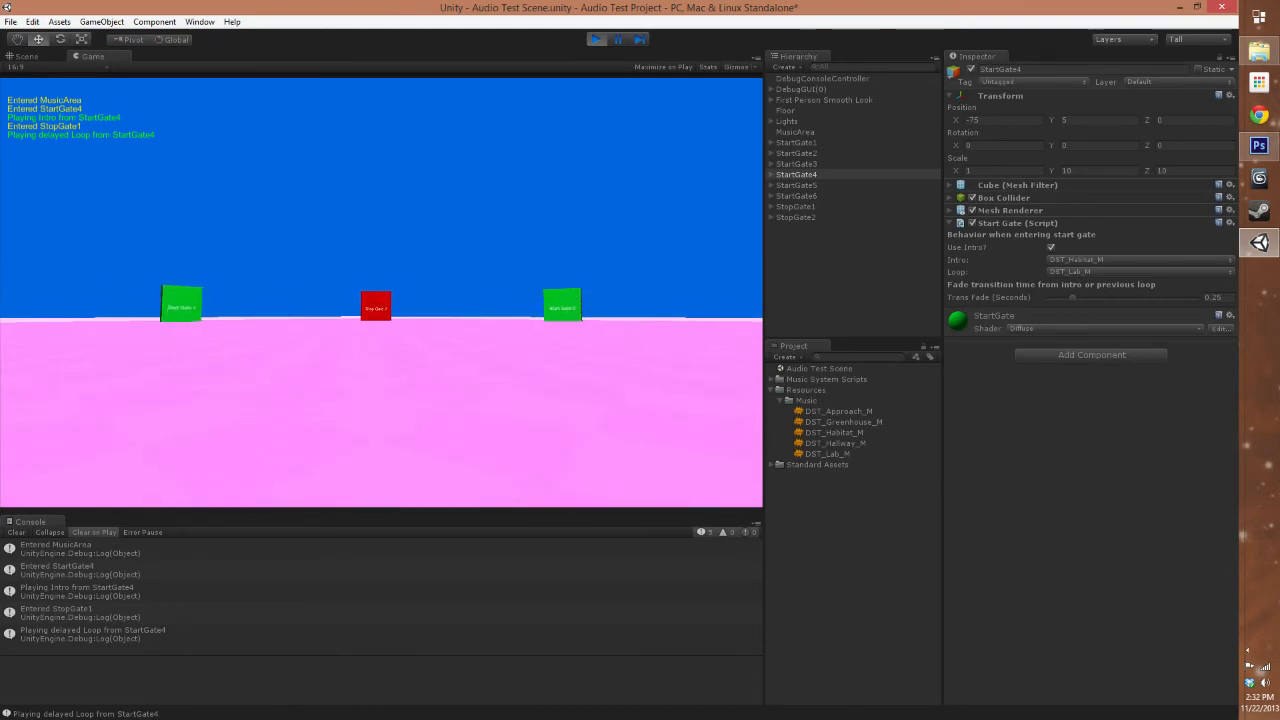
pyautogui.press('w')
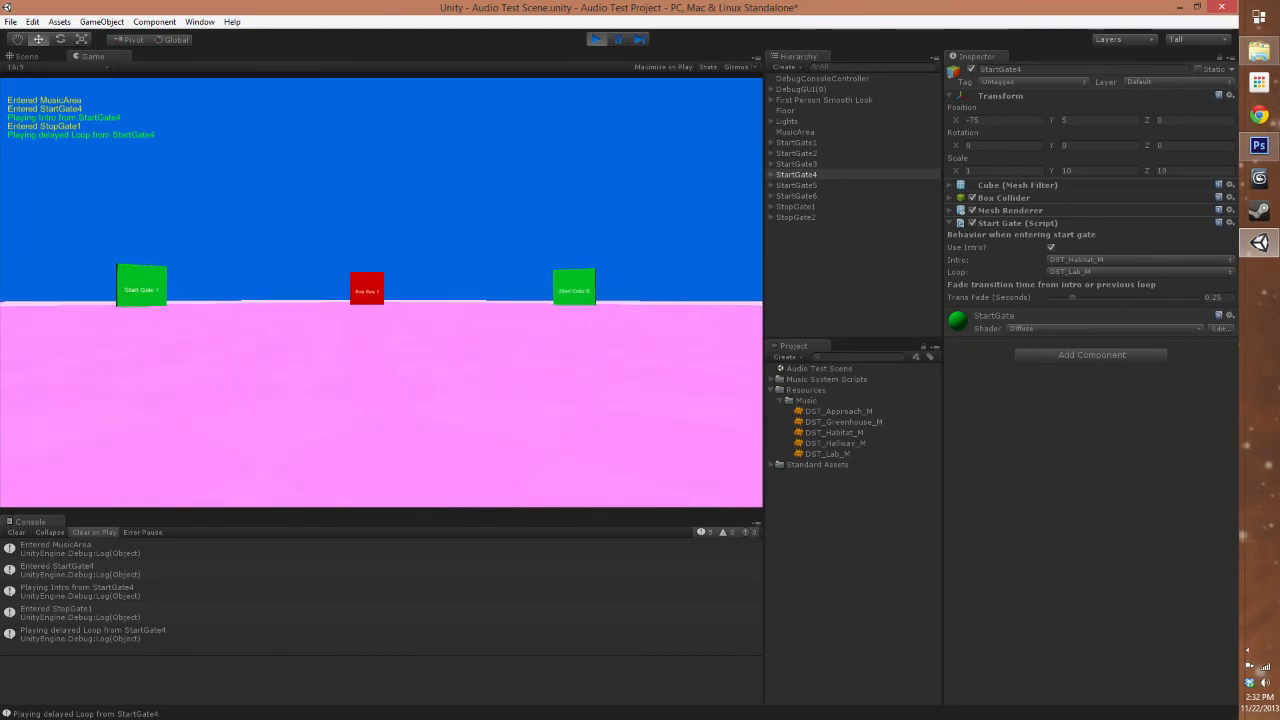
pyautogui.press('w')
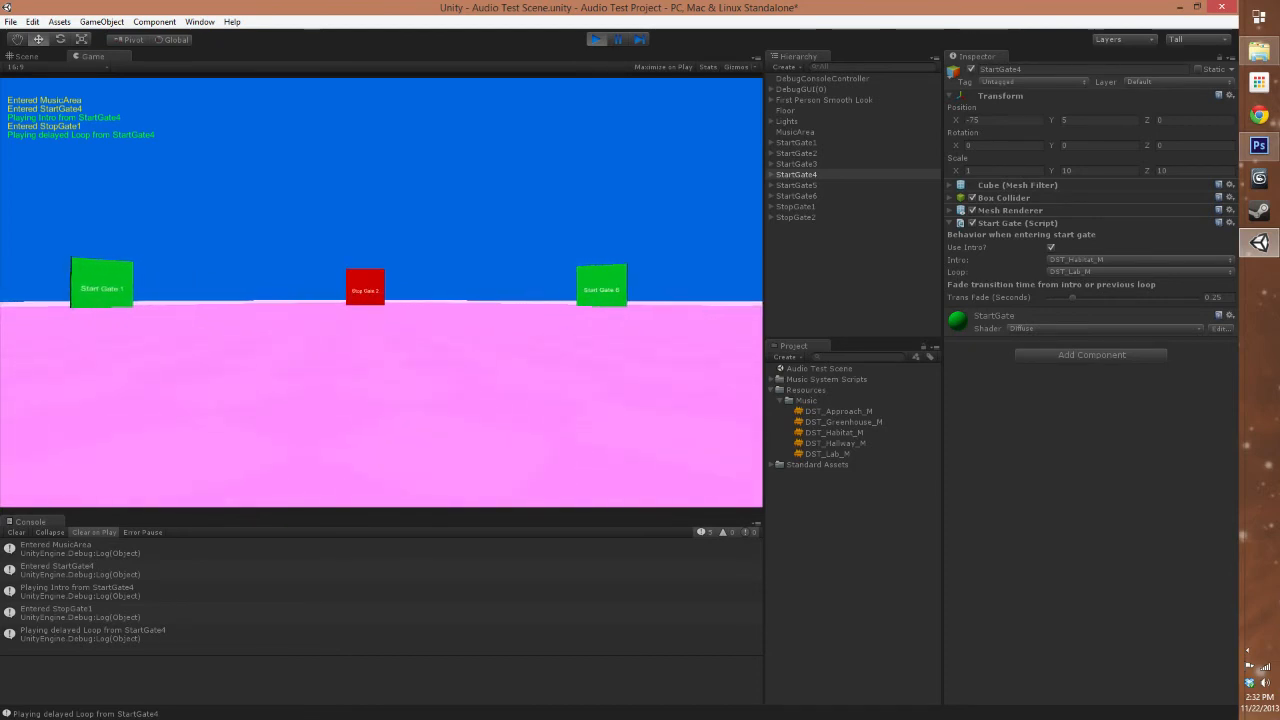
pyautogui.press('w')
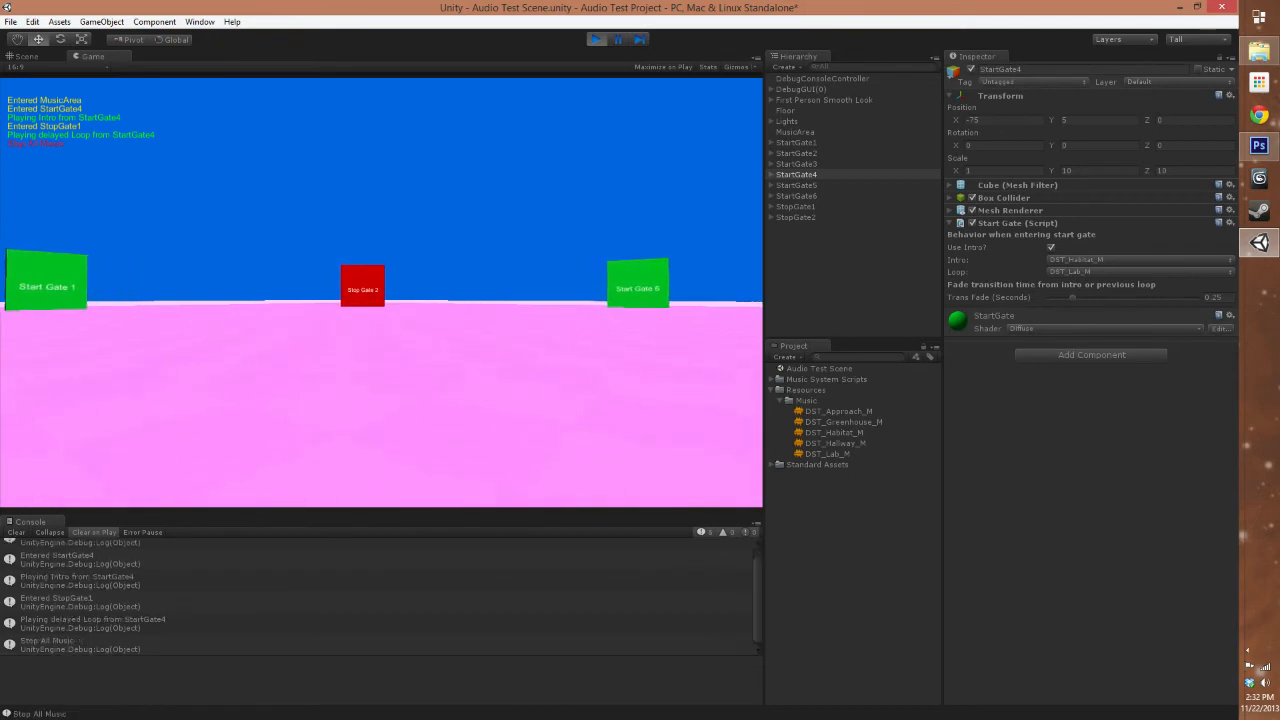
# Look back at Stop Gate 1 and resume walking toward Stop Gate 2 between Start Gates 1 and 6
pyautogui.press('a')
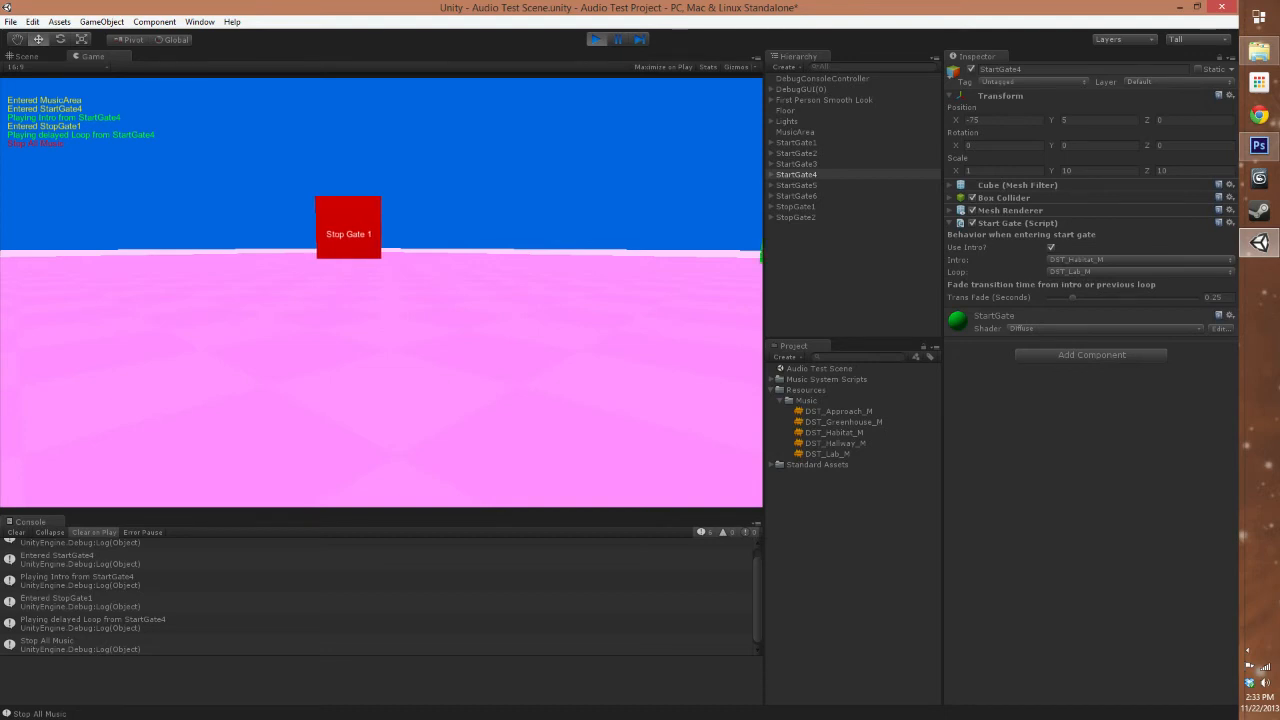
pyautogui.press('w')
pyautogui.press('d')
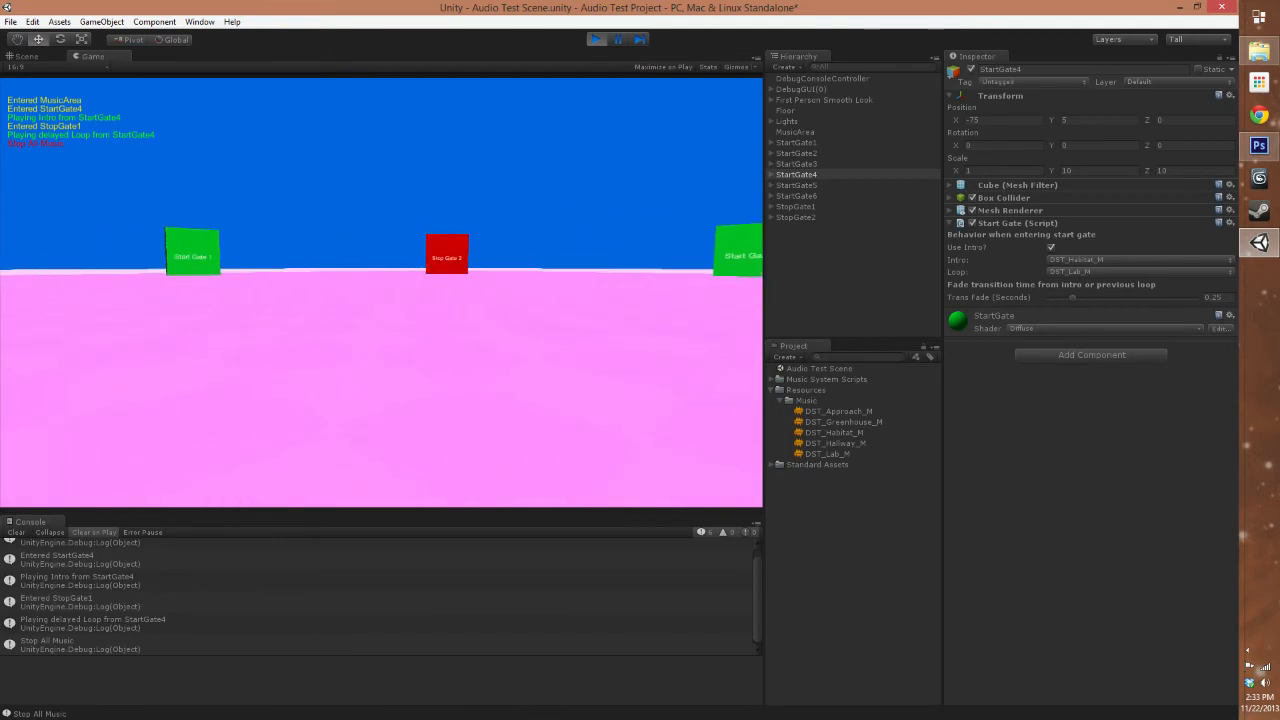
pyautogui.press('w')
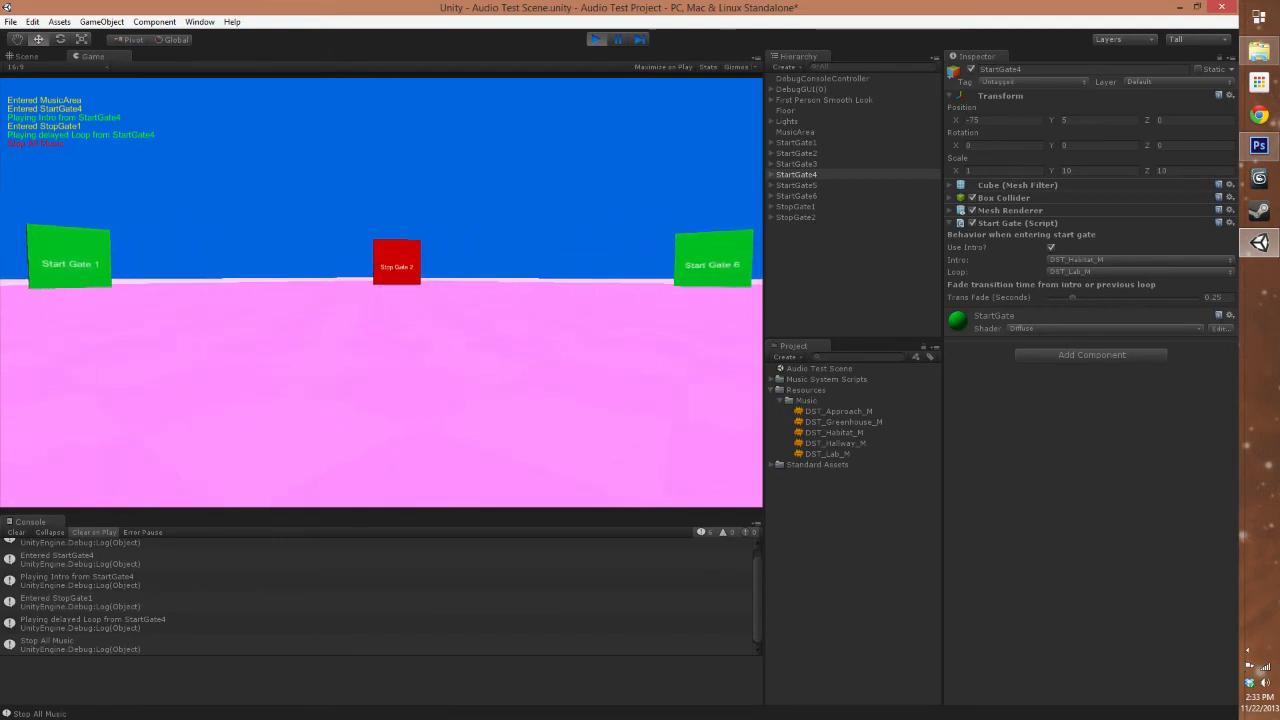
# Enable Use Outro on StopGate2 and set its outro clip to DST_Greenhouse_M during play mode
pyautogui.click(812, 216)
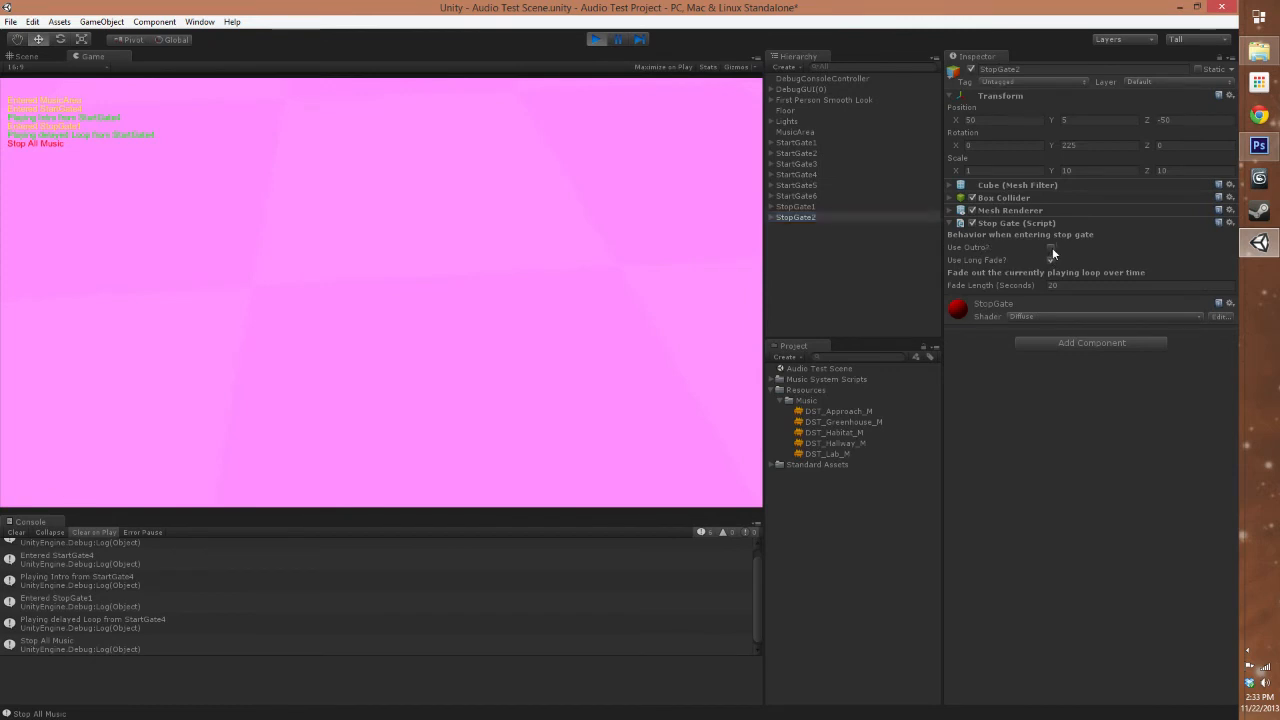
pyautogui.click(1051, 247)
pyautogui.click(1071, 261)
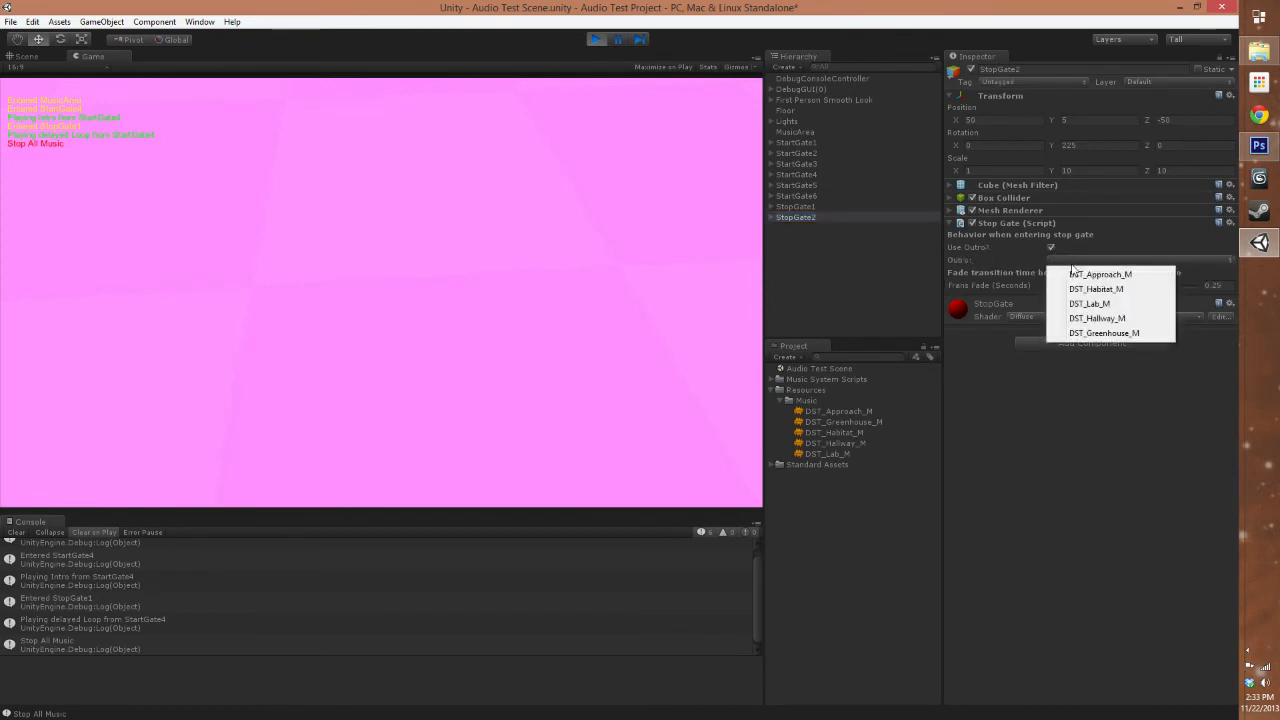
pyautogui.click(1096, 332)
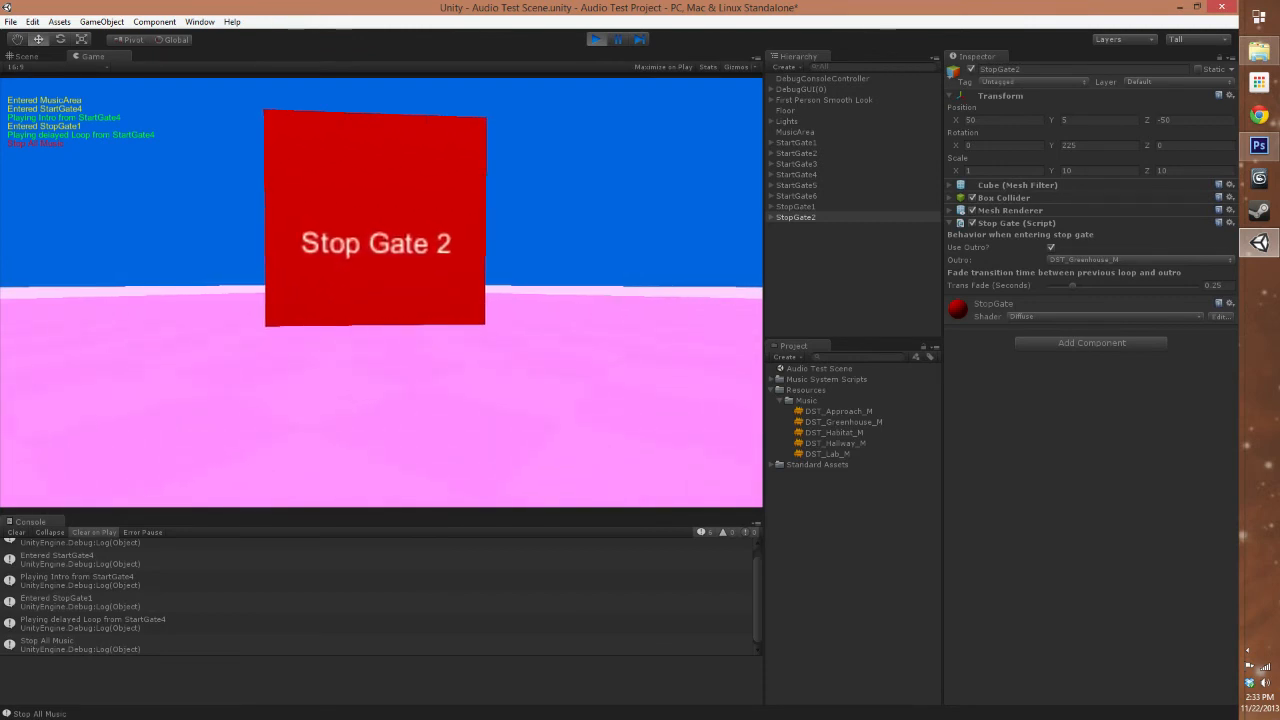
# Walk through Stop Gate 2 to trigger its outro and head for the edge of the MusicArea
pyautogui.press('w')
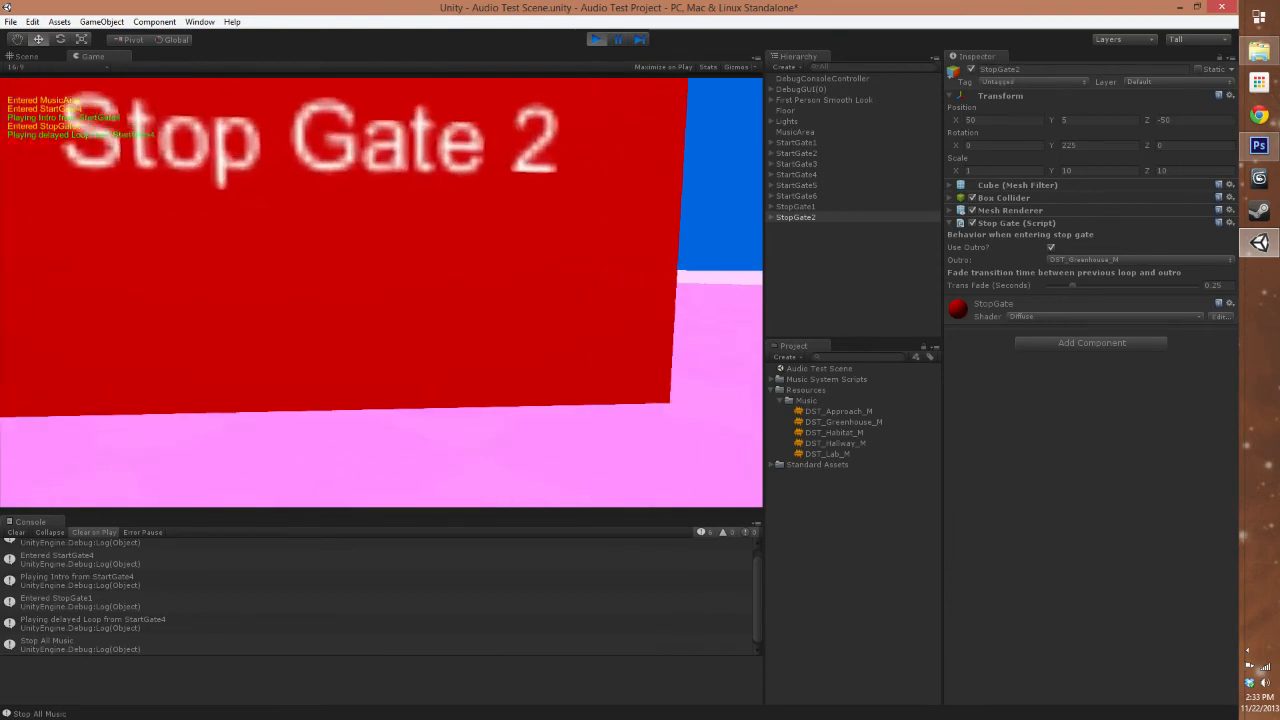
pyautogui.press('w')
pyautogui.press('w')
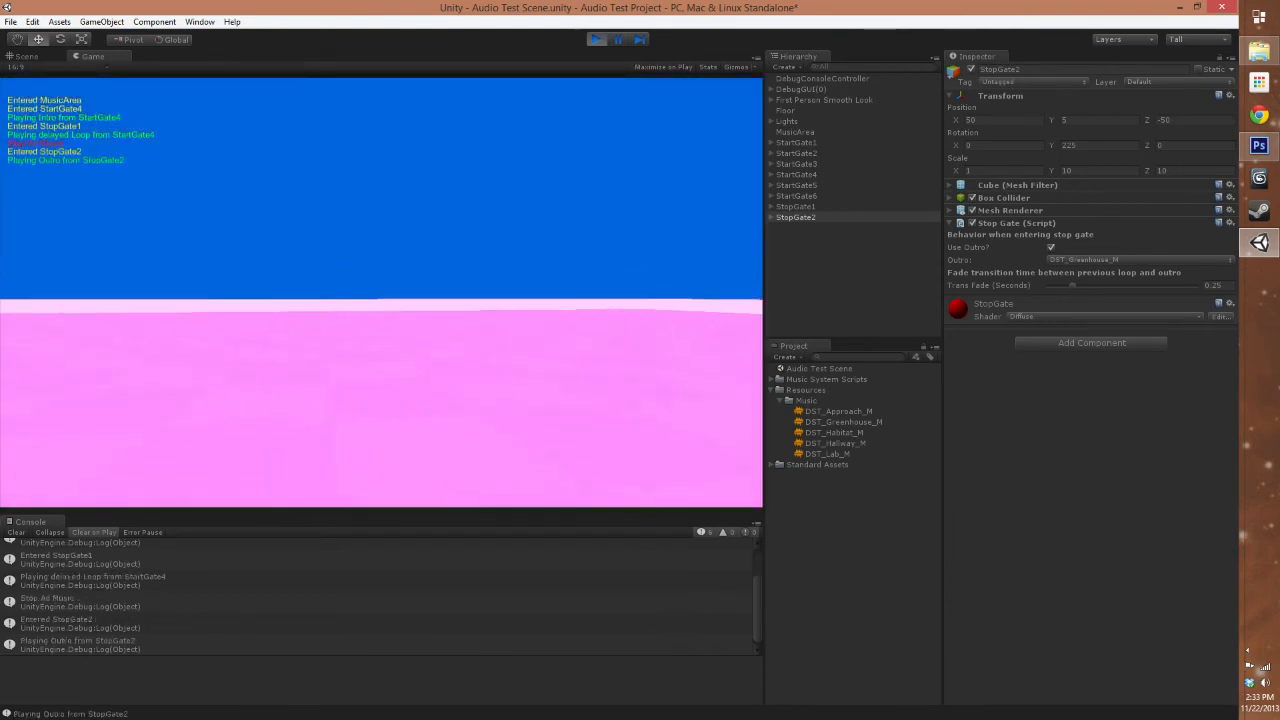
pyautogui.press('d')
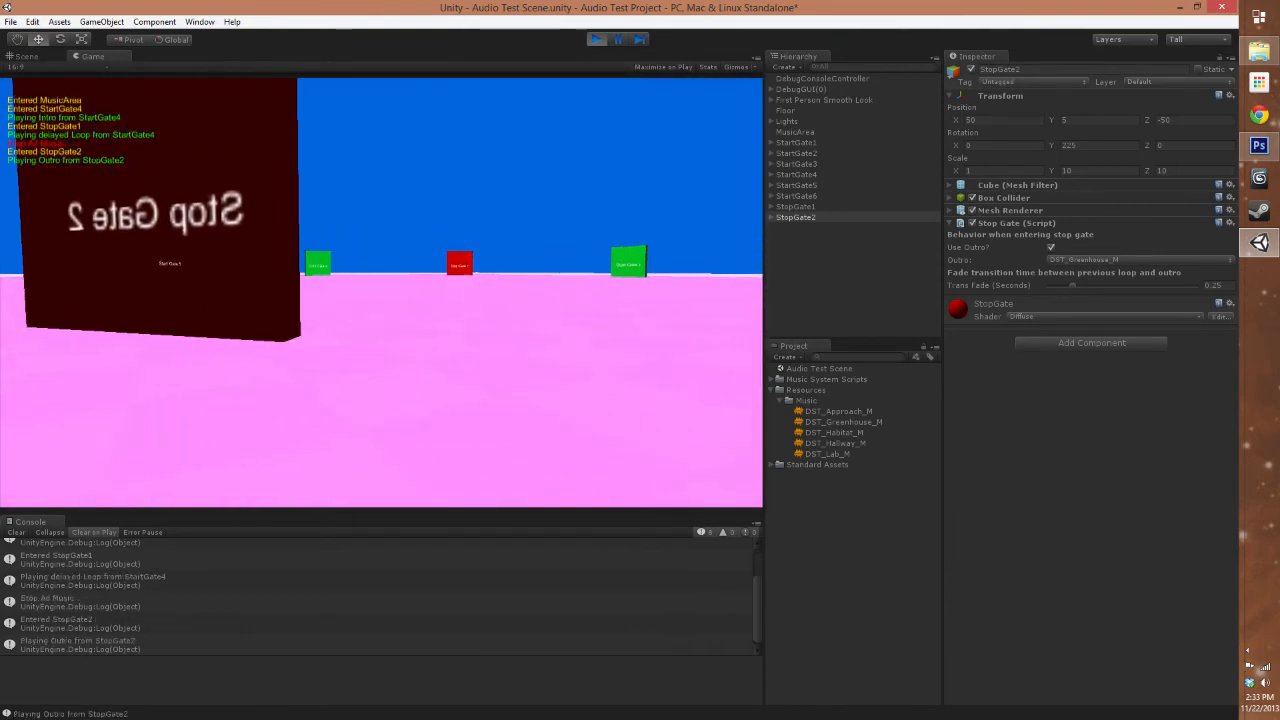
pyautogui.press('d')
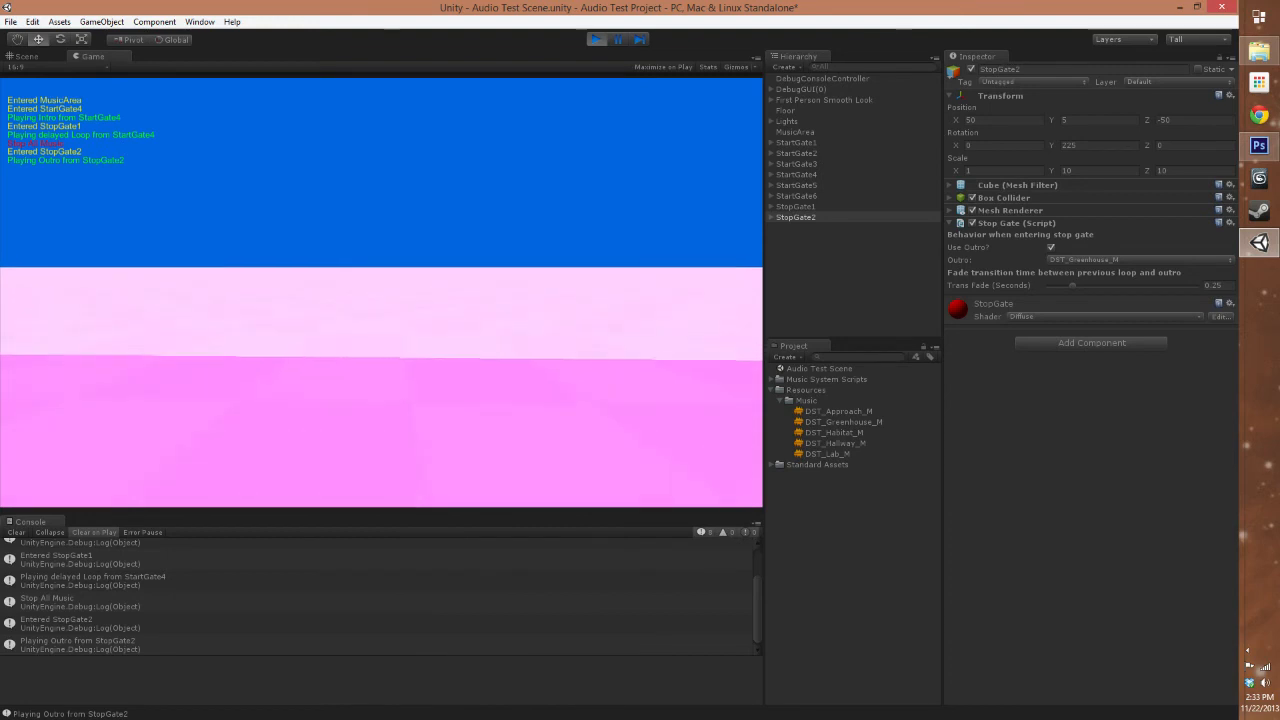
# Walk out of the MusicArea and along its outer edge, and stop play mode once the outro has ended
pyautogui.press('w')
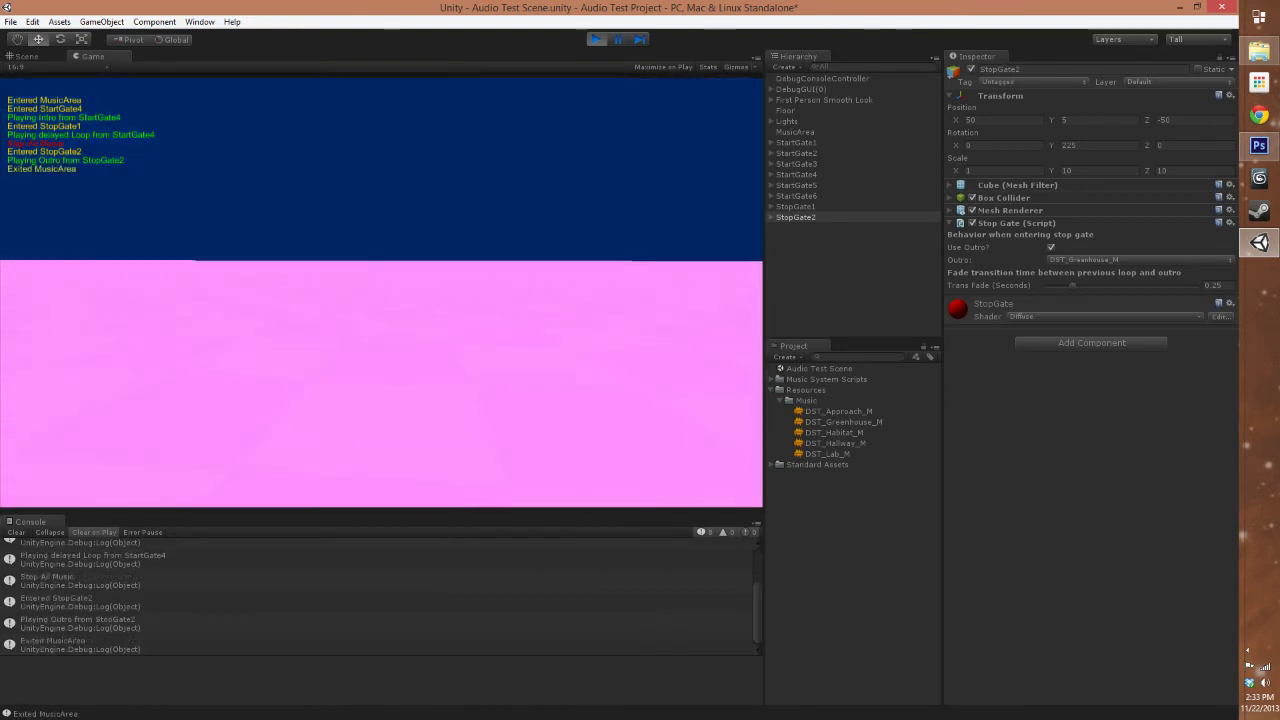
pyautogui.press('s')
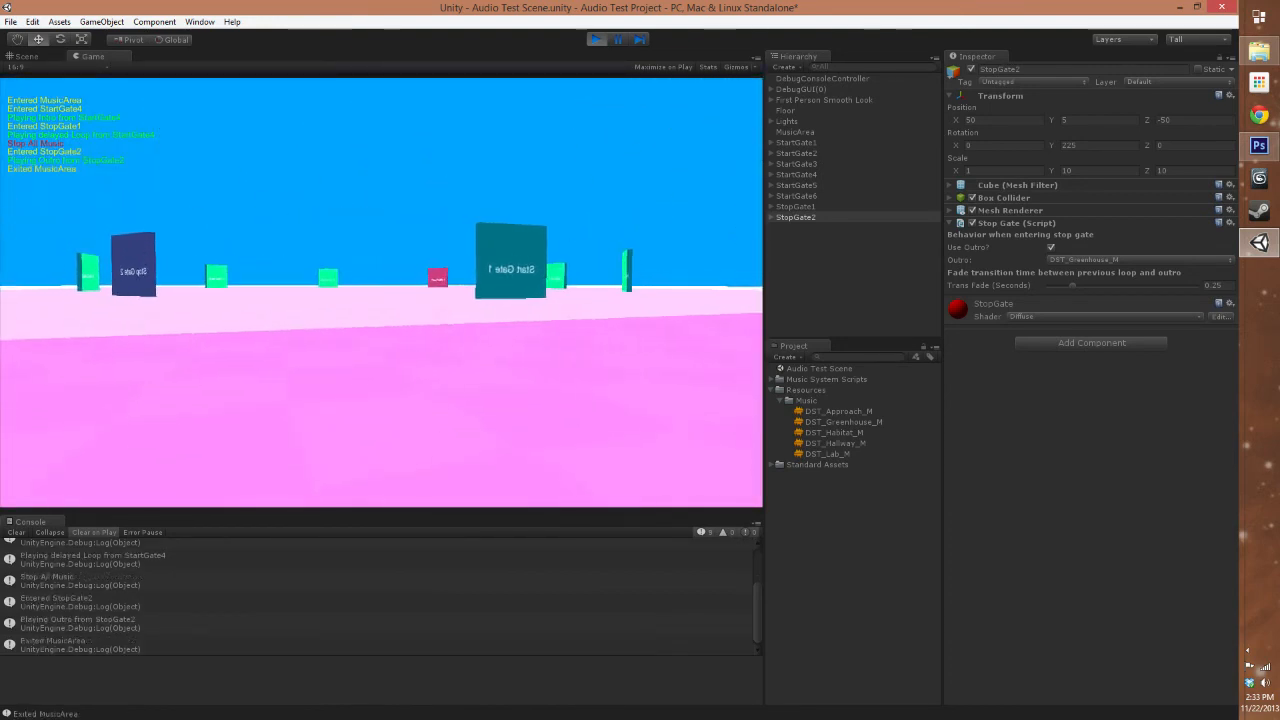
pyautogui.press('s')
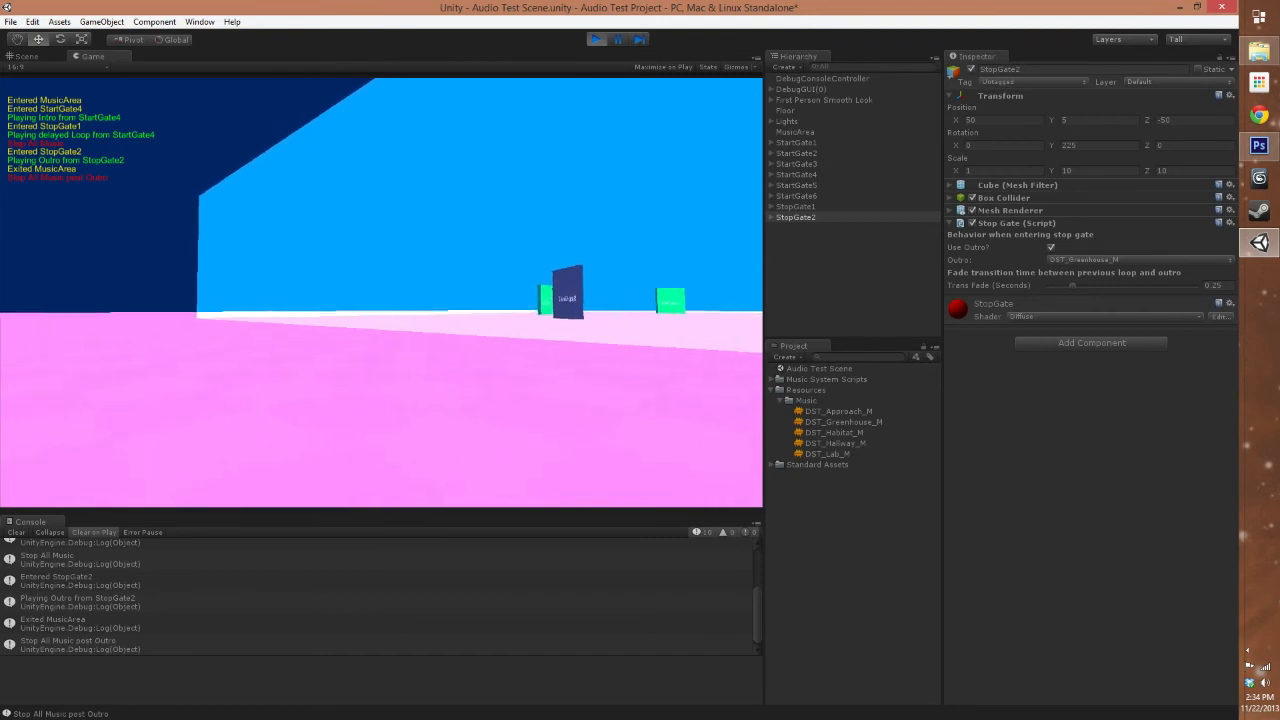
pyautogui.press('w')
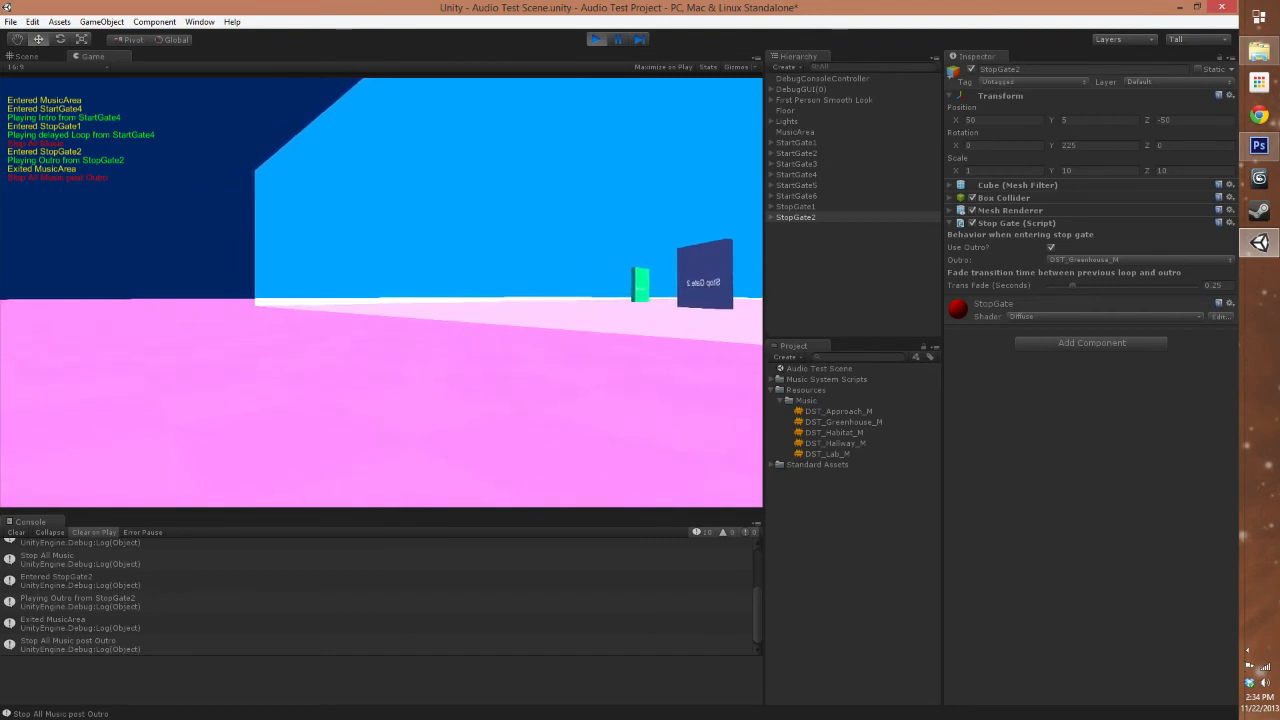
pyautogui.press('w')
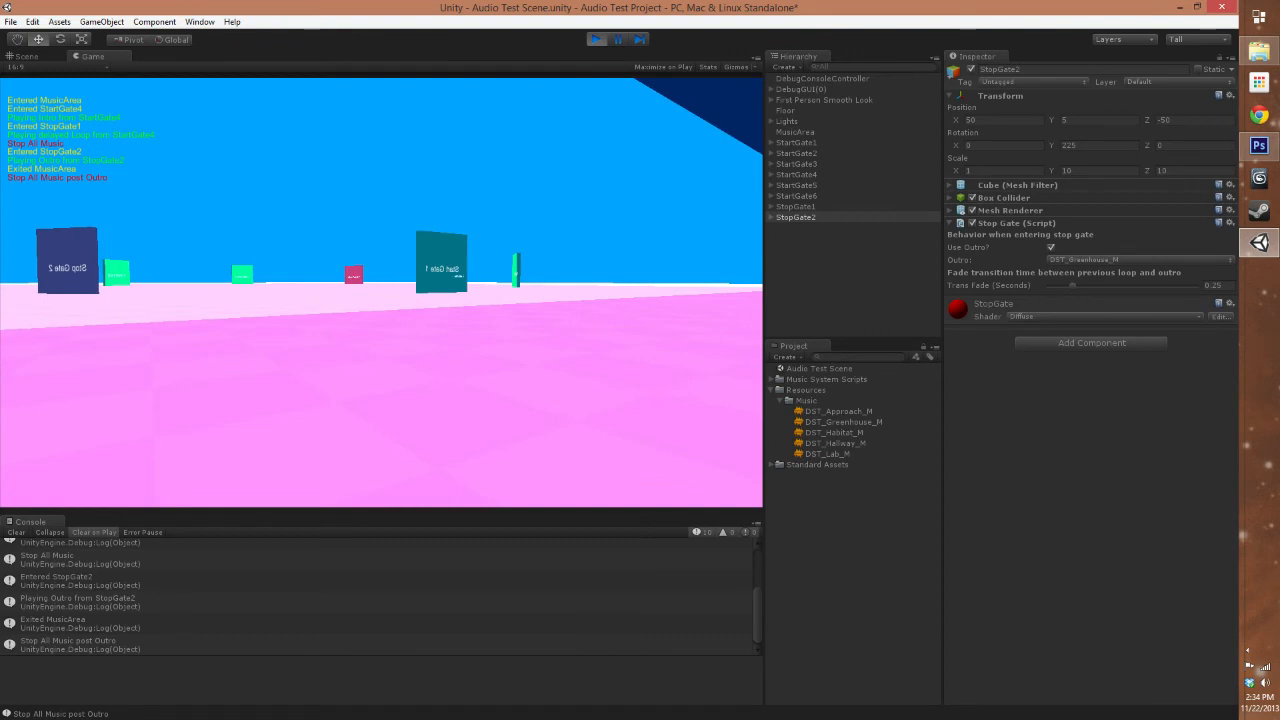
pyautogui.press('w')
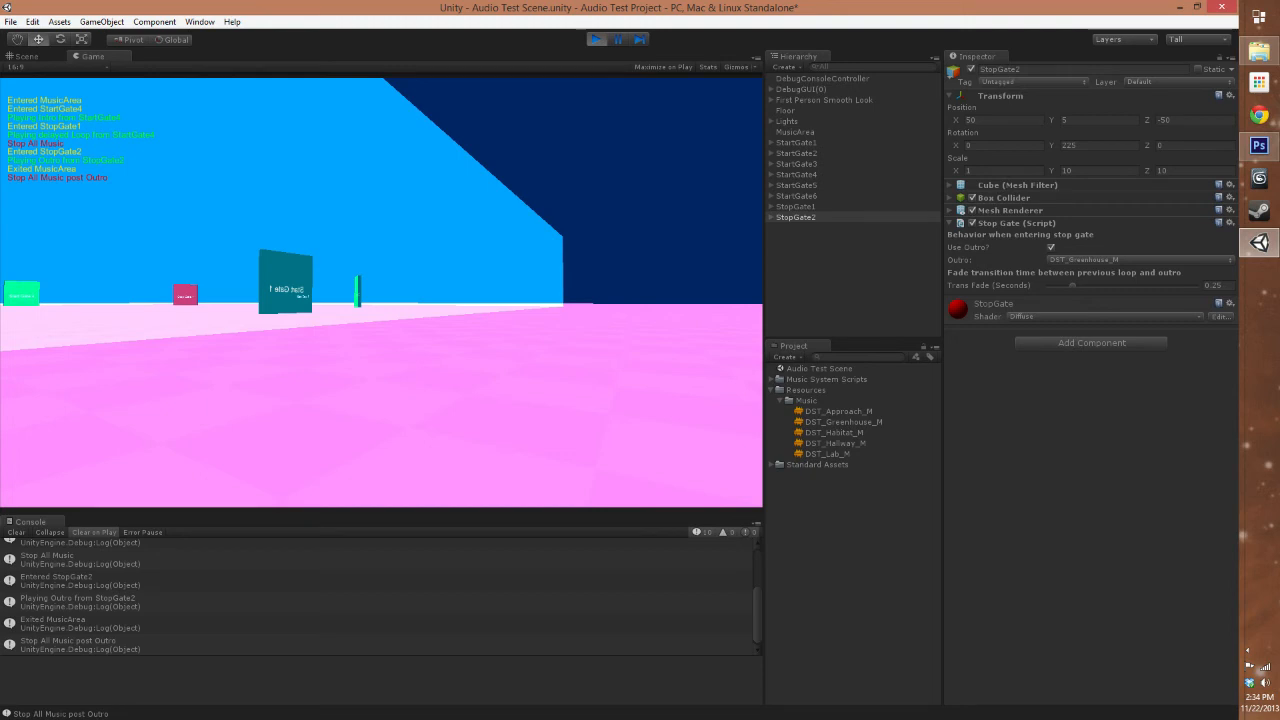
pyautogui.click(596, 39)
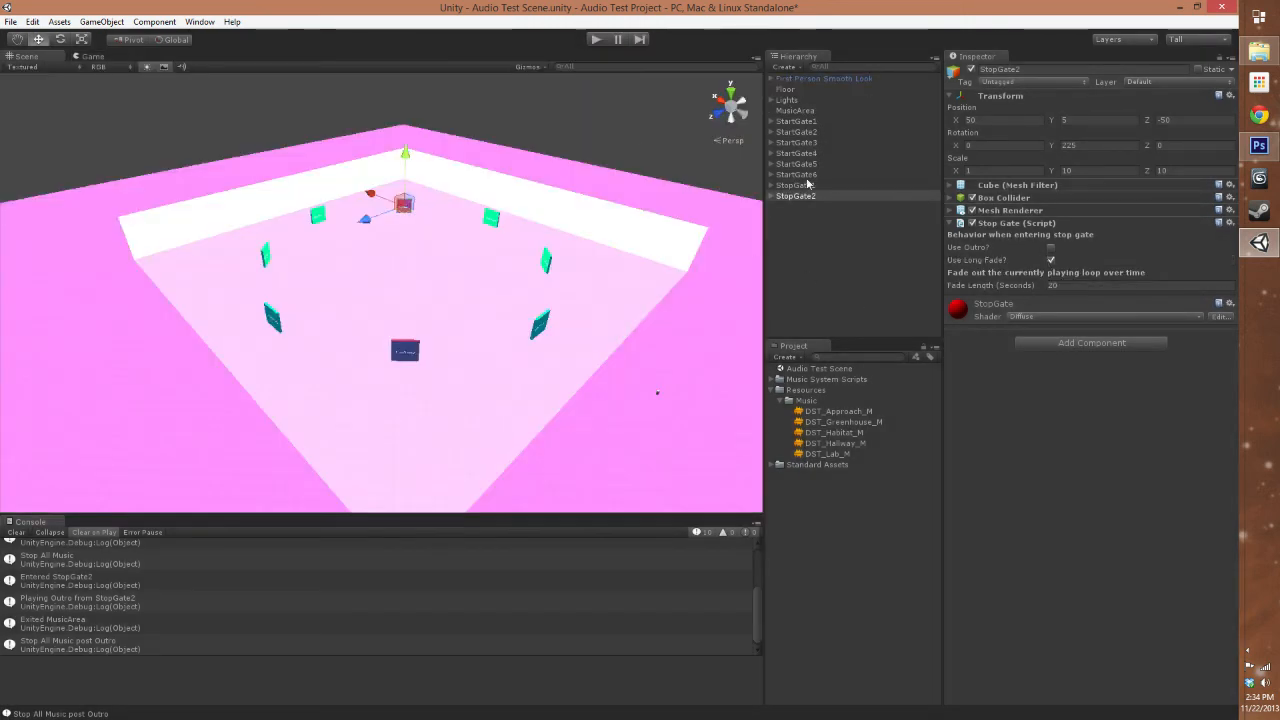
# Select StopGate1 and StartGate1 to review their gate settings, and view the ring of gates from another angle
pyautogui.click(805, 185)
pyautogui.click(797, 121)
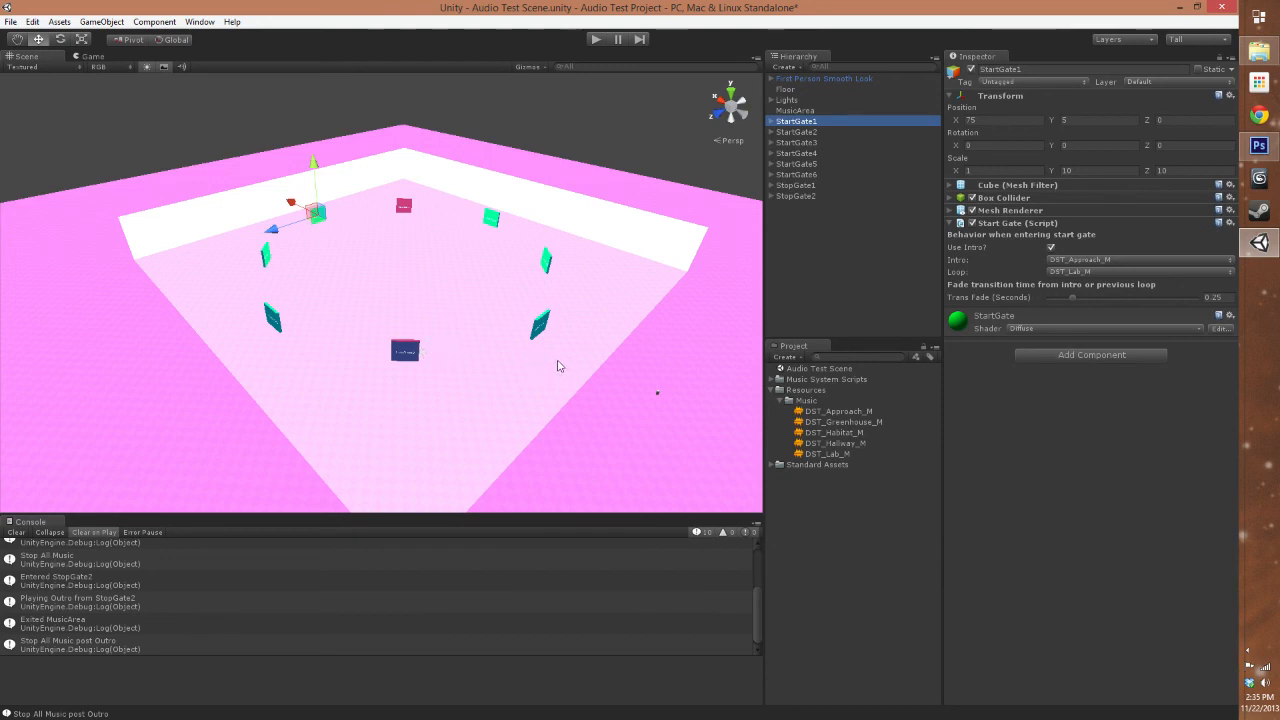
pyautogui.keyDown('alt'); pyautogui.moveTo(306, 300); pyautogui.dragTo(444, 321); pyautogui.keyUp('alt')
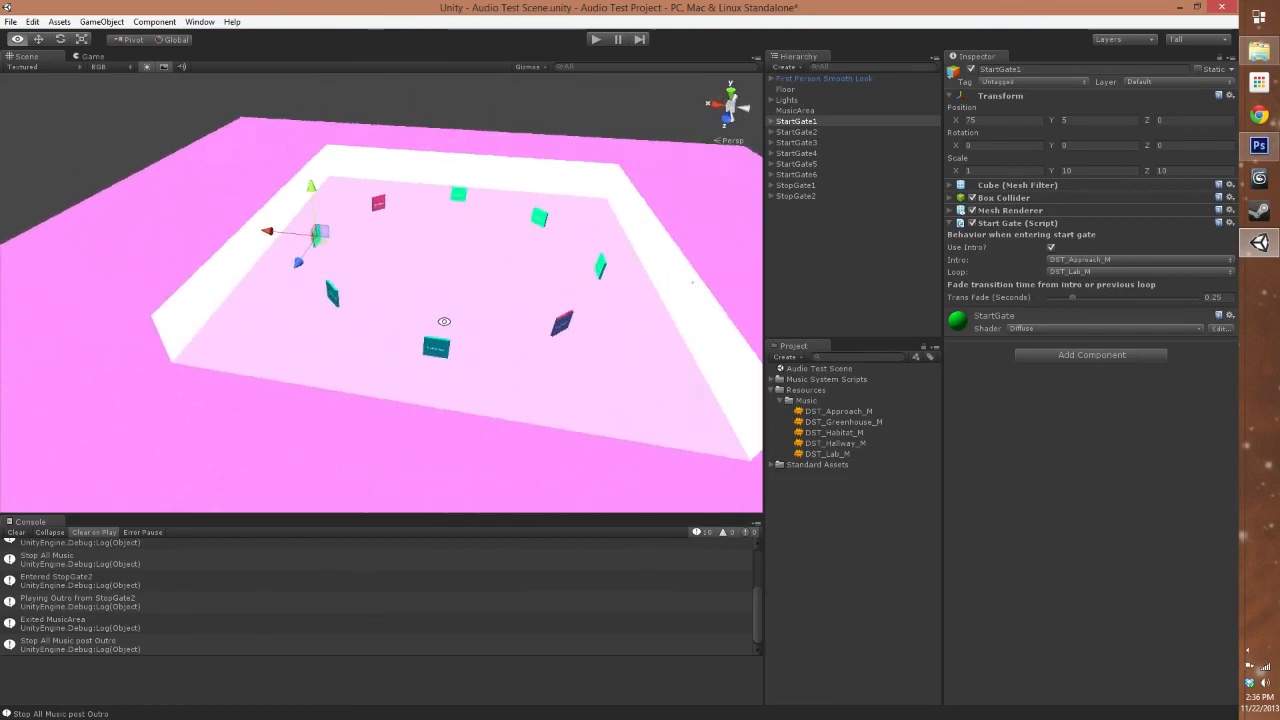